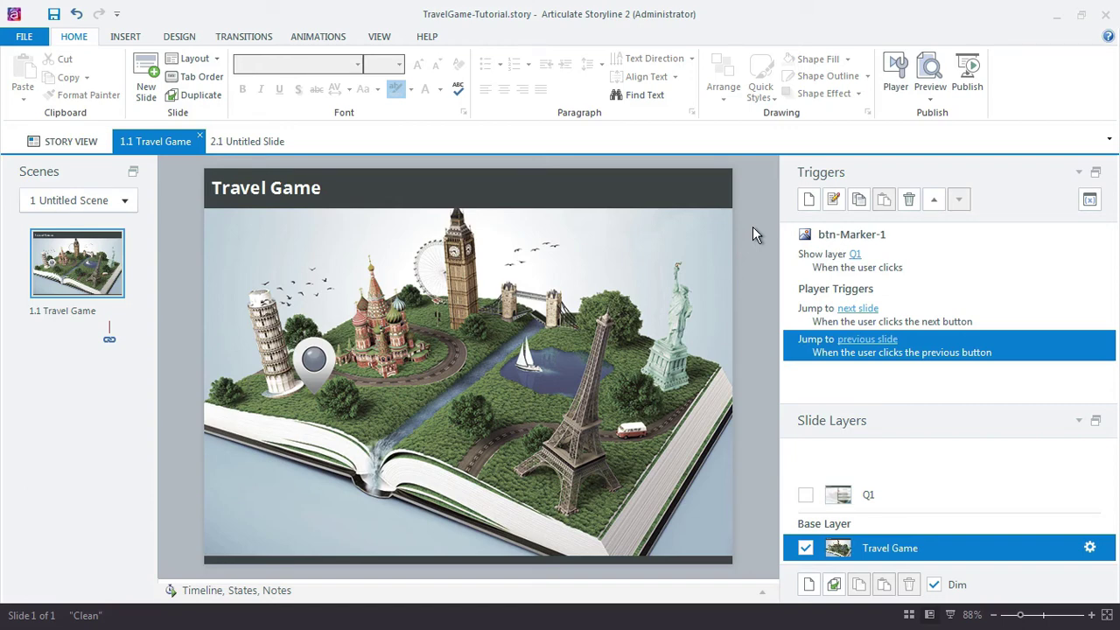
# Add a new slide layer above Q1 and name it Q1-Correct.
pyautogui.click(888, 494)
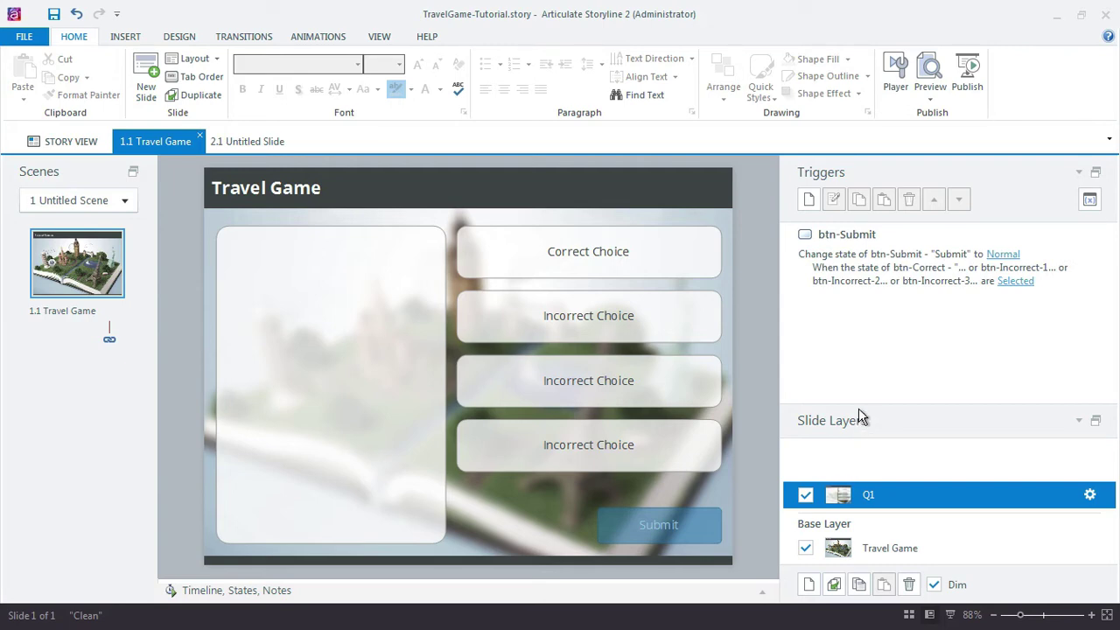
pyautogui.moveTo(861, 404); pyautogui.dragTo(861, 375)
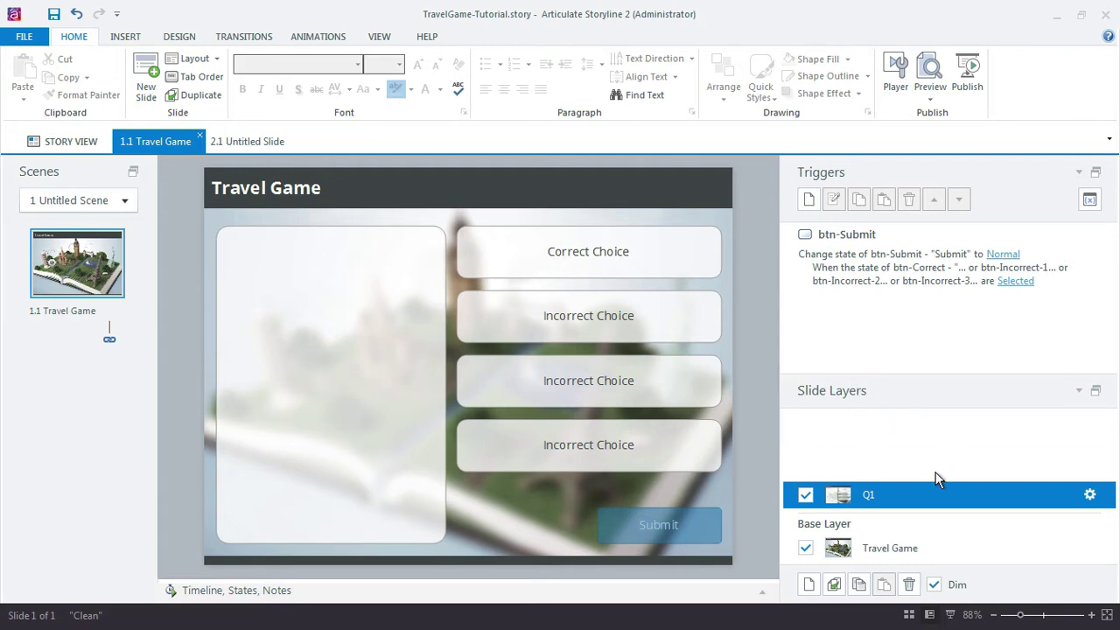
pyautogui.click(809, 586)
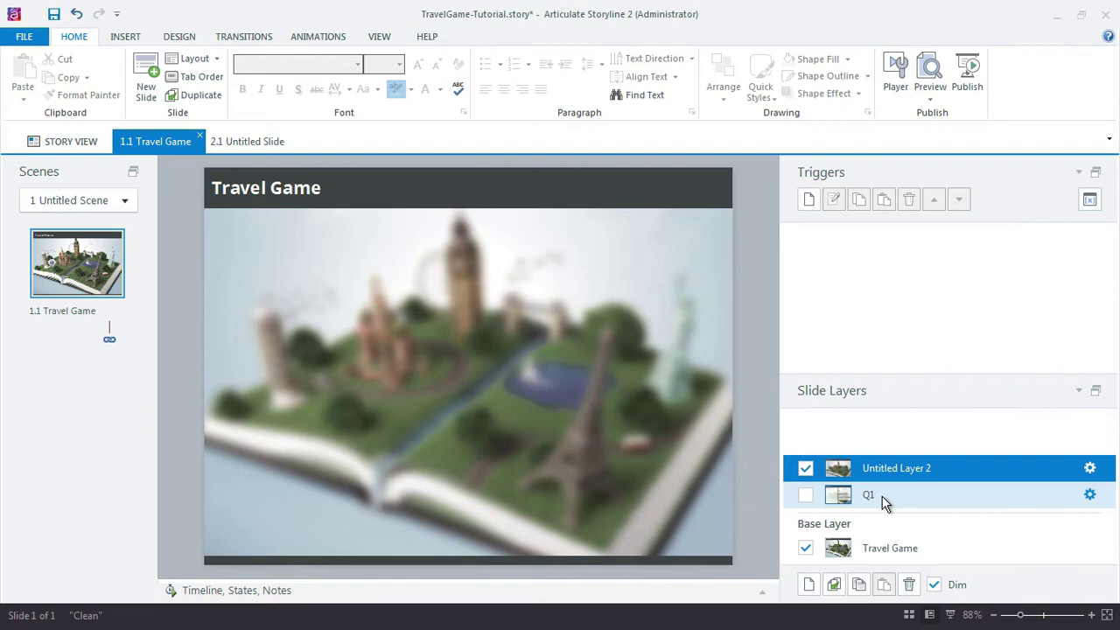
pyautogui.doubleClick(893, 469)
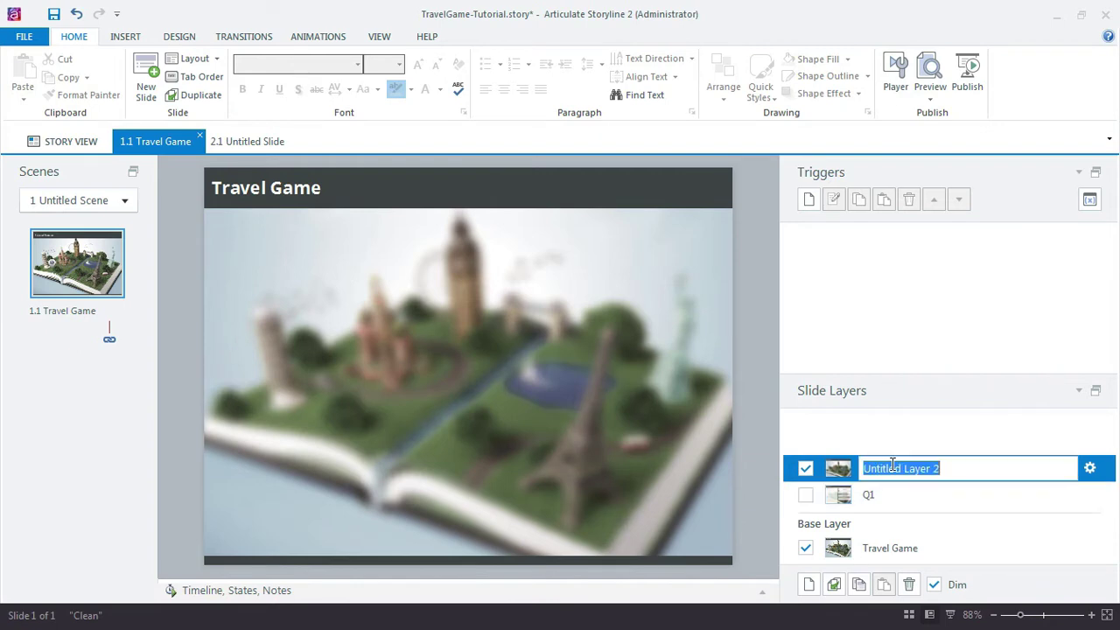
pyautogui.write('Q1-Corre')
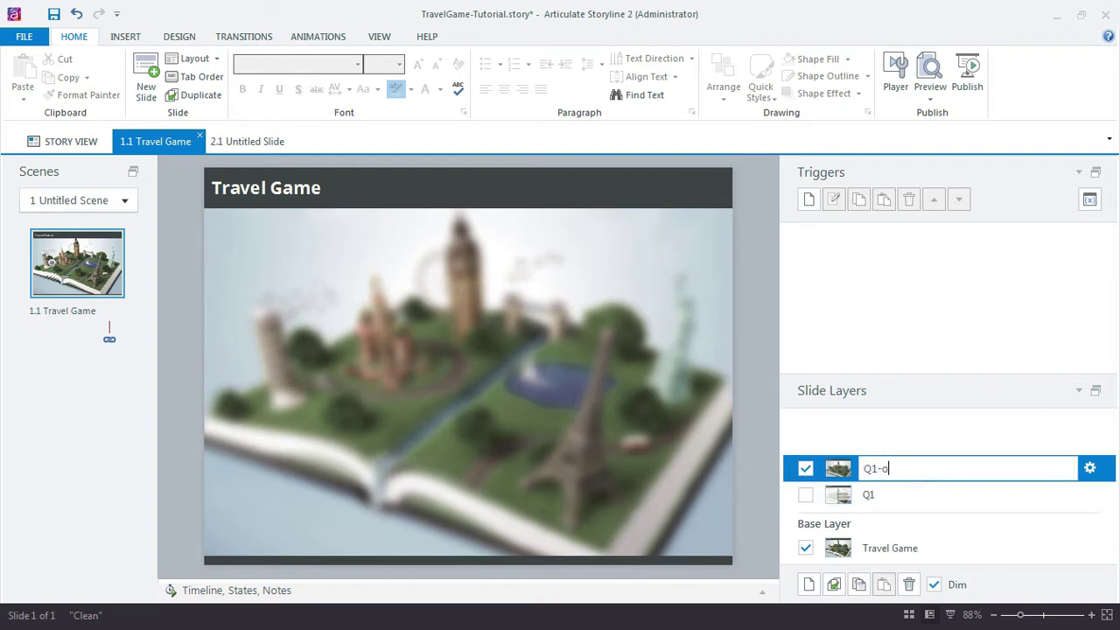
pyautogui.write('ct')
pyautogui.press('Return')
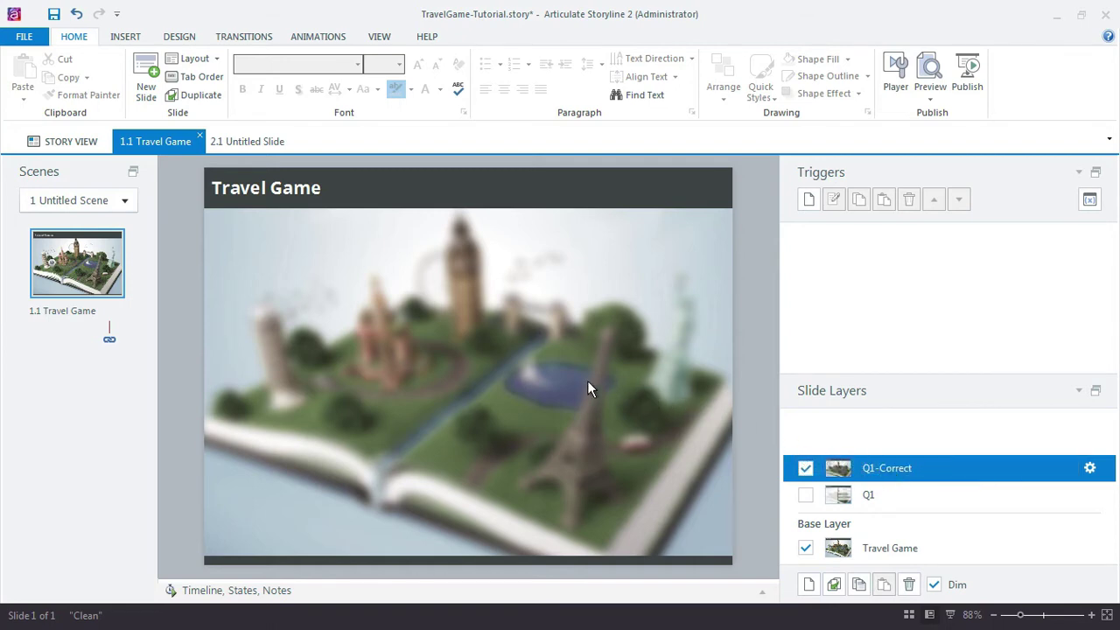
# Apply the Correct layout to the Q1-Correct layer.
pyautogui.rightClick(111, 239)
pyautogui.moveTo(186, 385)
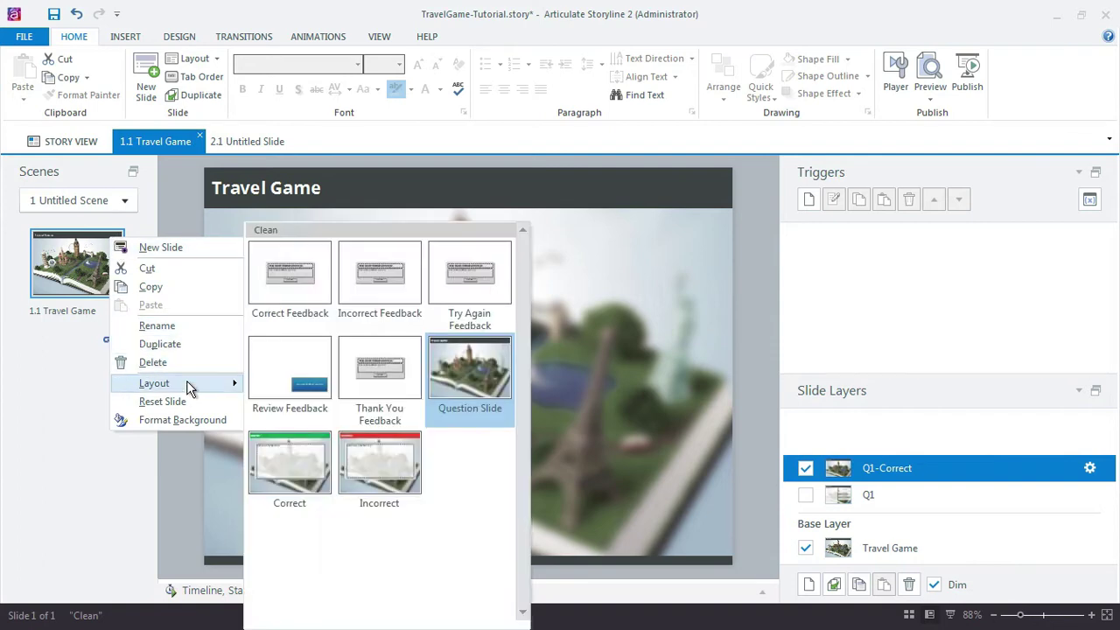
pyautogui.click(297, 477)
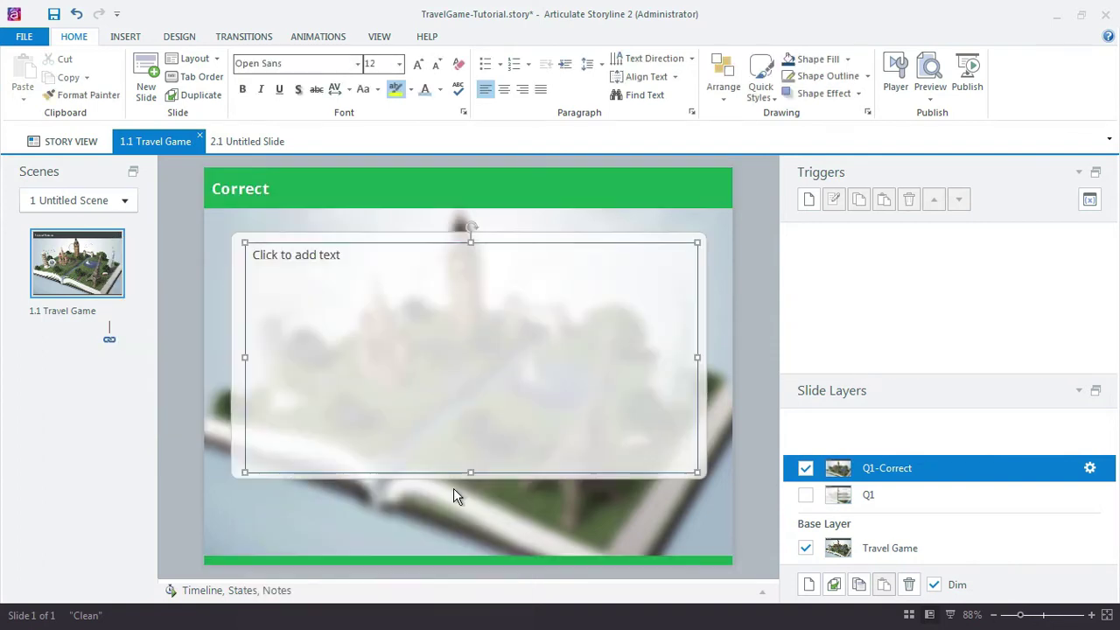
pyautogui.click(389, 337)
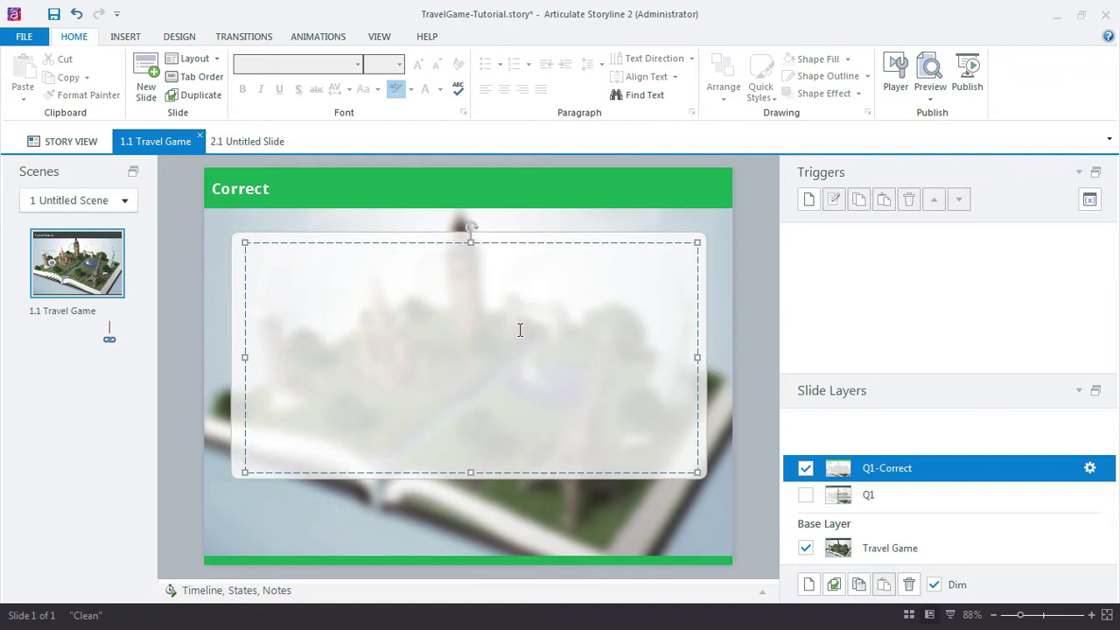
pyautogui.click(219, 297)
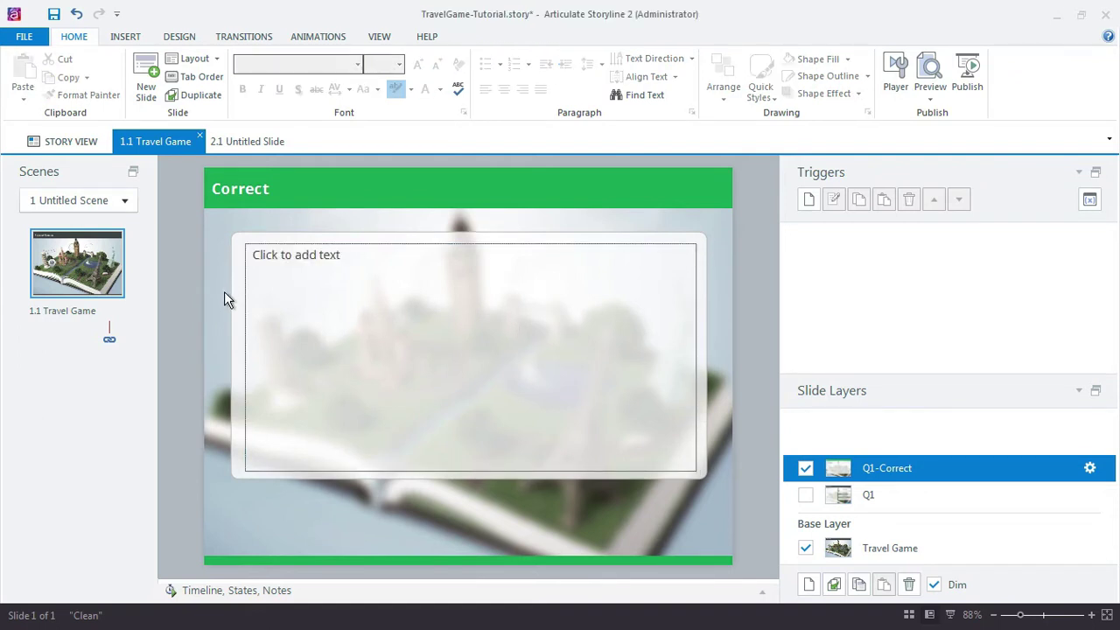
# Add another slide layer and name it Q1-Incorrect.
pyautogui.click(809, 584)
pyautogui.doubleClick(884, 443)
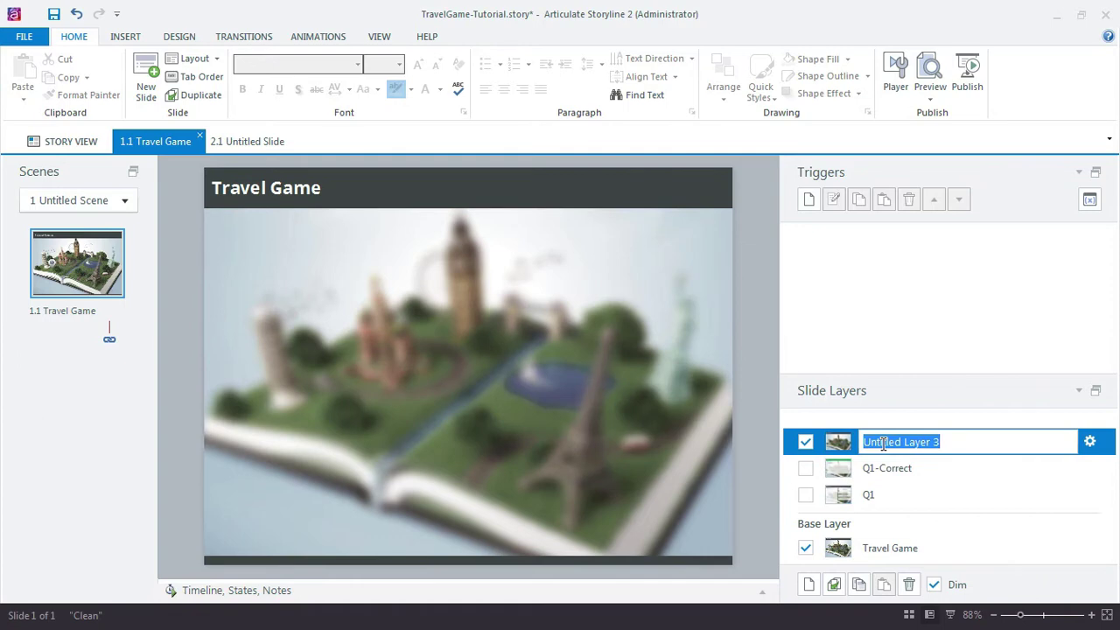
pyautogui.write('Q1-Incorrect')
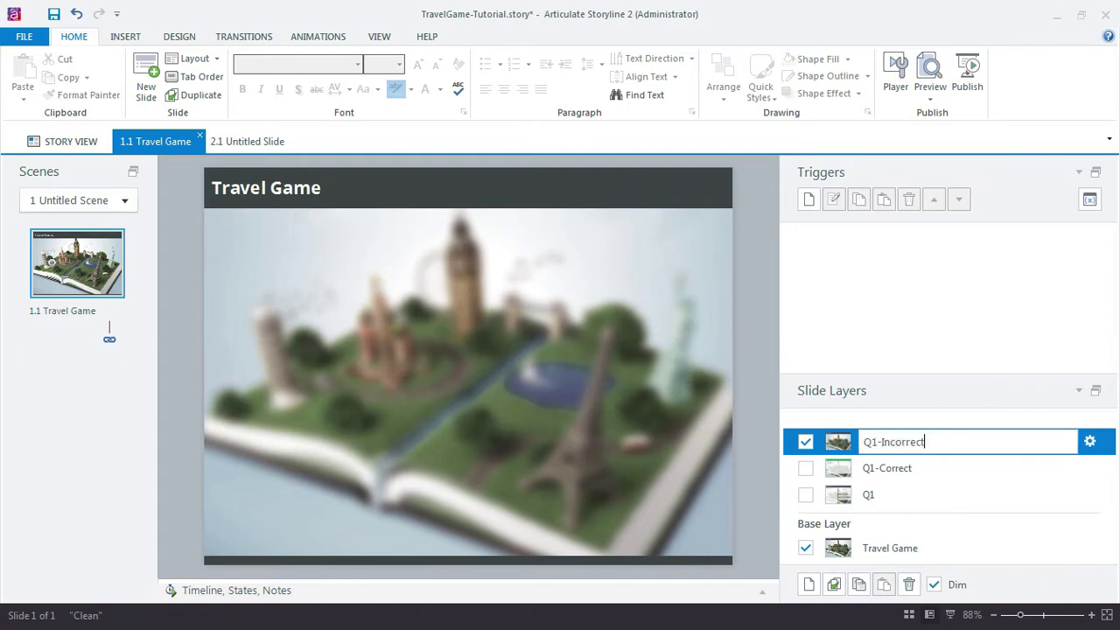
pyautogui.press('Return')
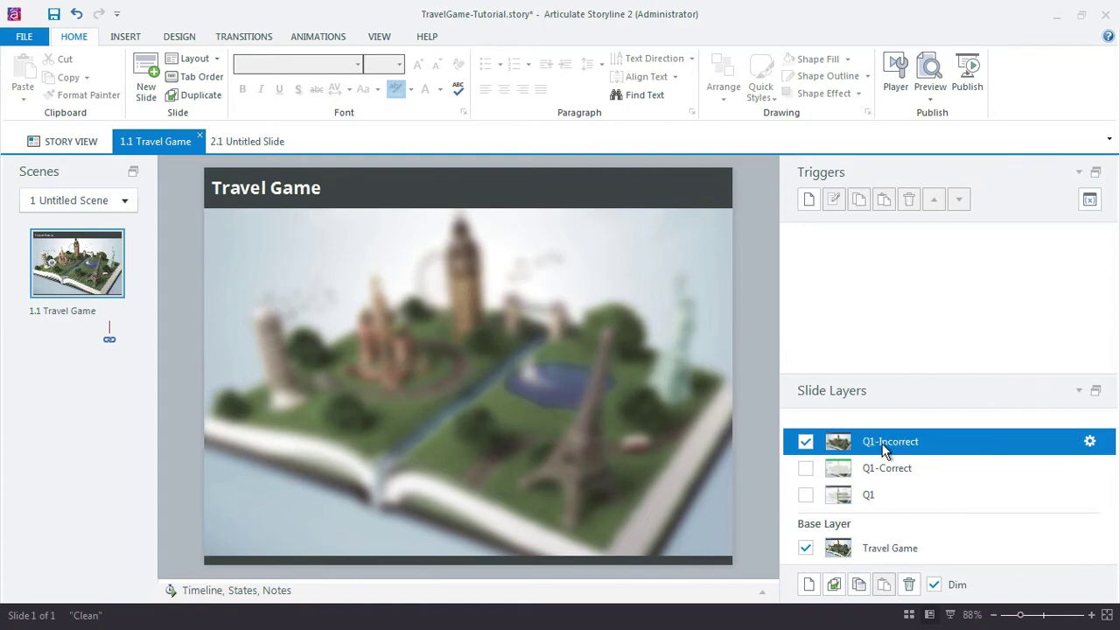
# Apply the Incorrect layout to the Q1-Incorrect layer.
pyautogui.rightClick(85, 254)
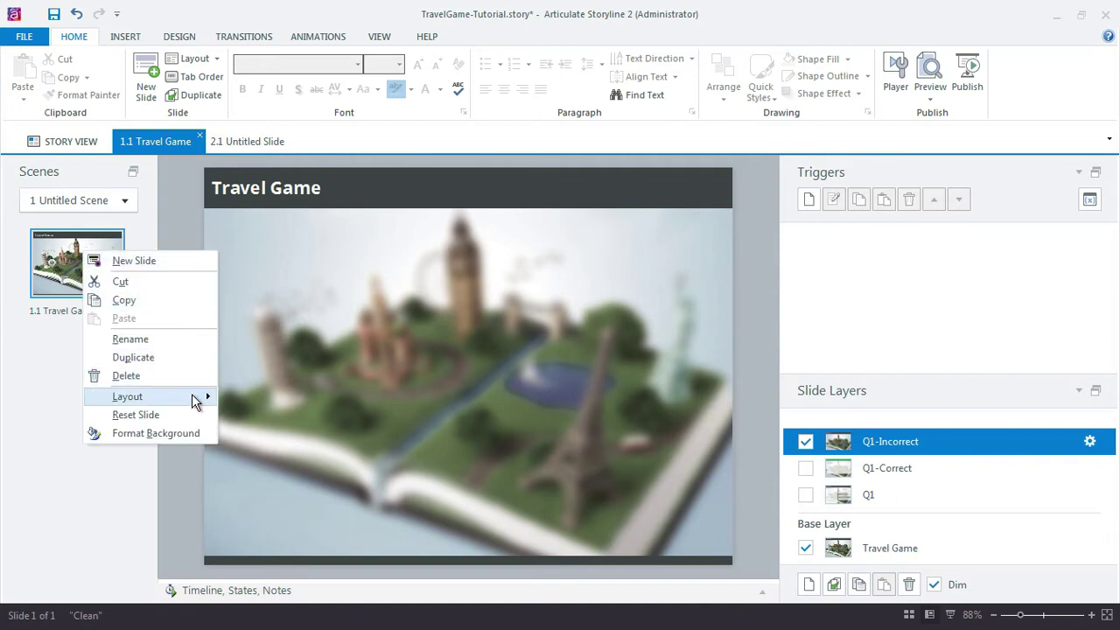
pyautogui.moveTo(192, 395)
pyautogui.click(357, 470)
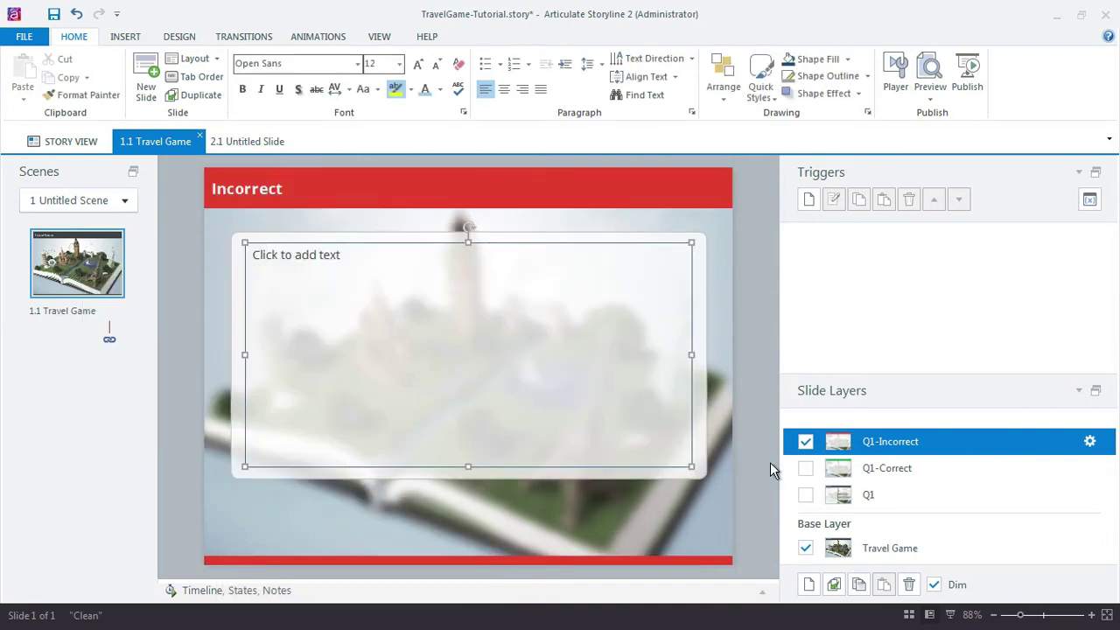
# Copy the yellow Continue button from slide 2.1 onto the Q1-Correct layer and place it below the text panel's lower-right corner.
pyautogui.click(872, 469)
pyautogui.click(880, 499)
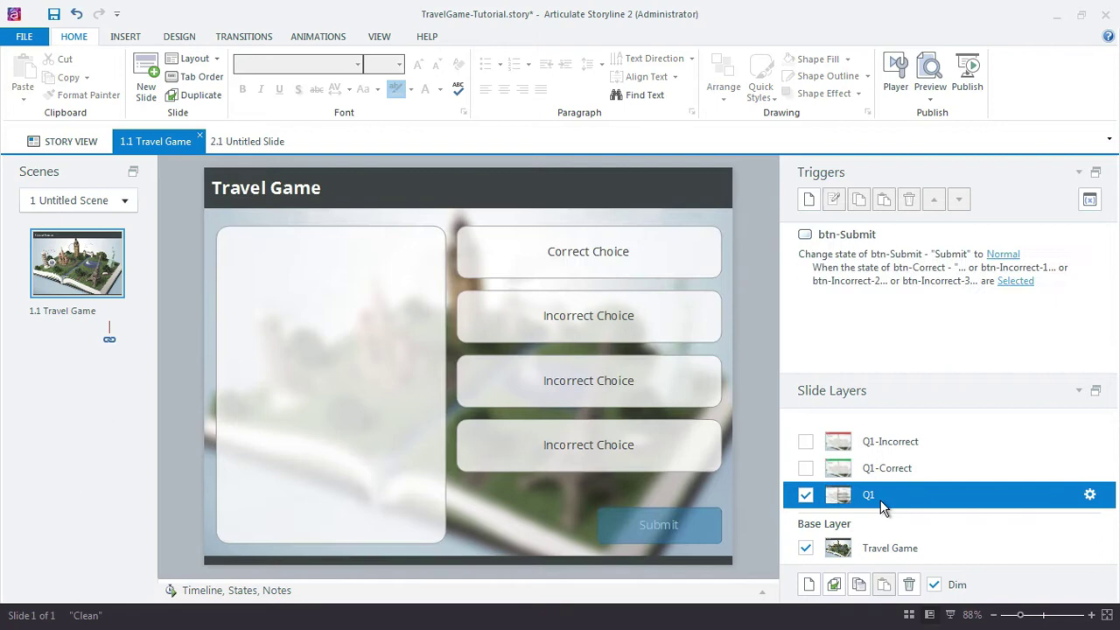
pyautogui.click(879, 473)
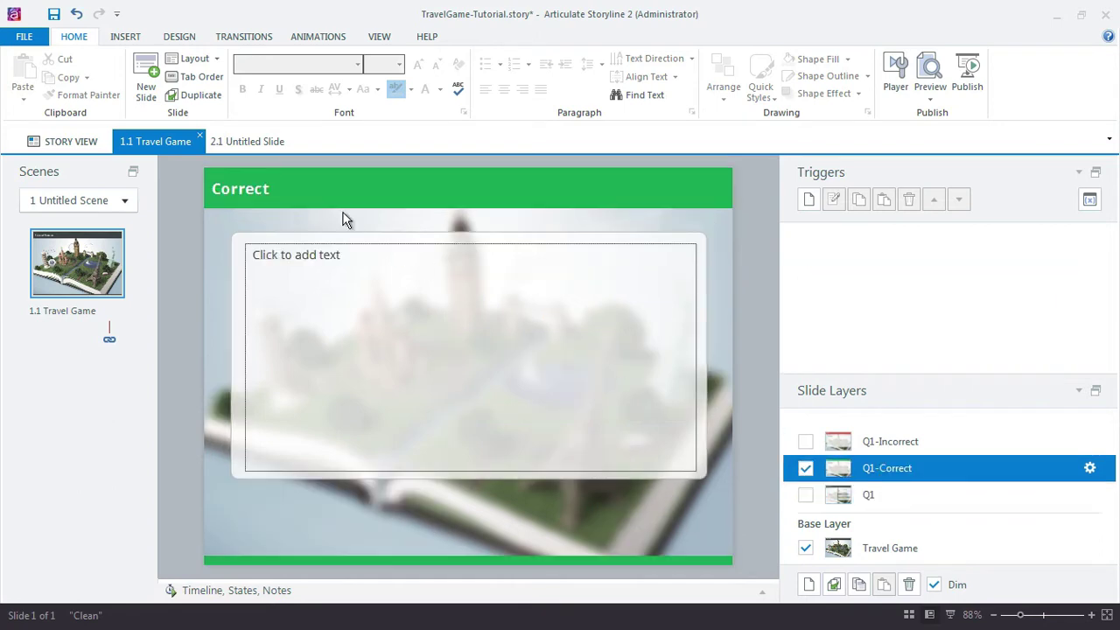
pyautogui.click(264, 142)
pyautogui.moveTo(481, 203)
pyautogui.mouseDown()
pyautogui.moveTo(675, 320)
pyautogui.moveTo(663, 315)
pyautogui.mouseUp()
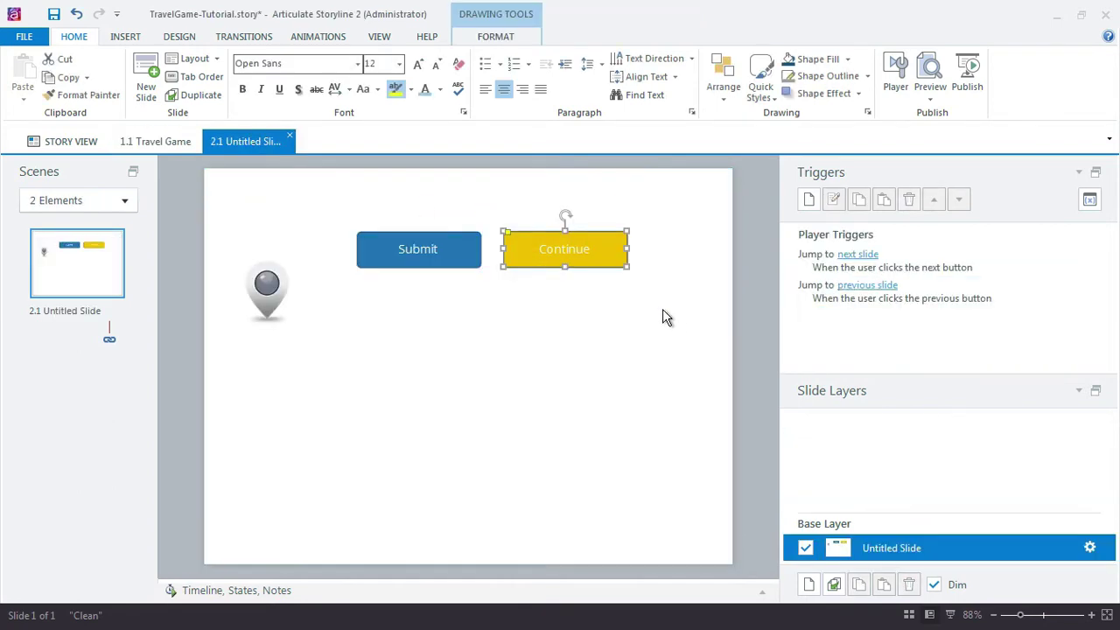
pyautogui.click(173, 146)
pyautogui.hotkey('ctrl', 'v')
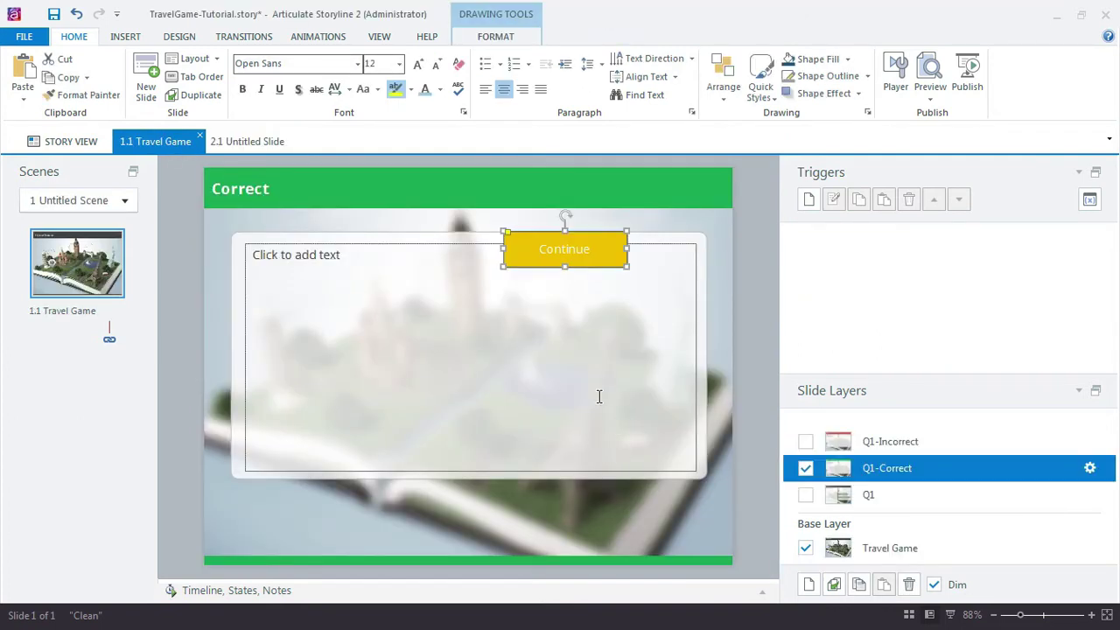
pyautogui.moveTo(596, 262); pyautogui.dragTo(676, 541)
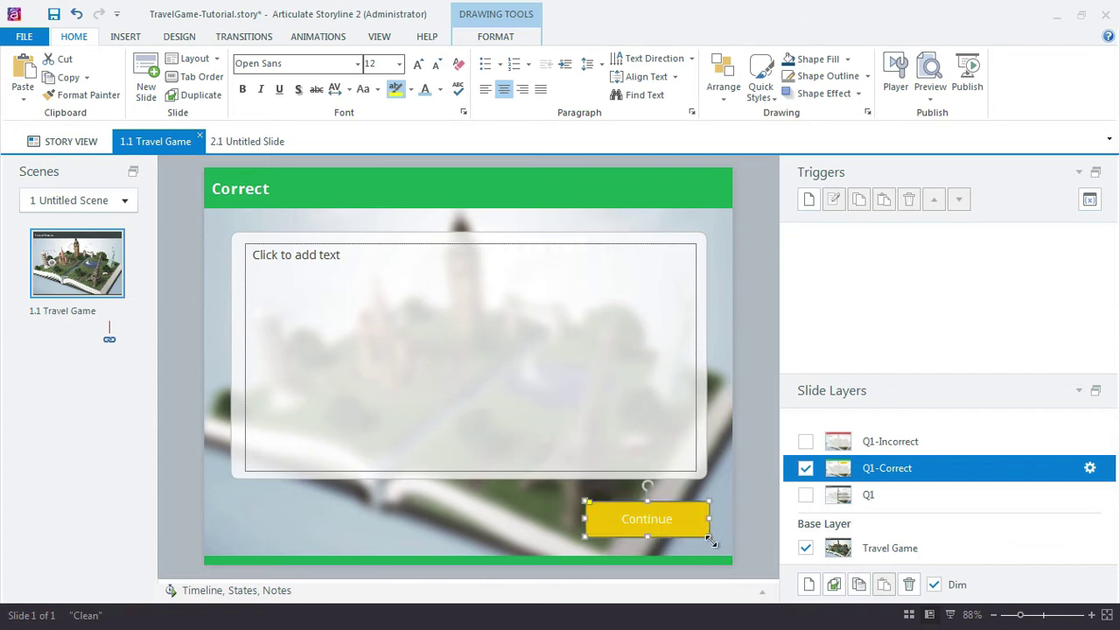
# Paste the Continue button onto the Q1-Incorrect layer and give it a trigger that hides this layer when the user clicks it.
pyautogui.click(892, 443)
pyautogui.hotkey('ctrl', 'v')
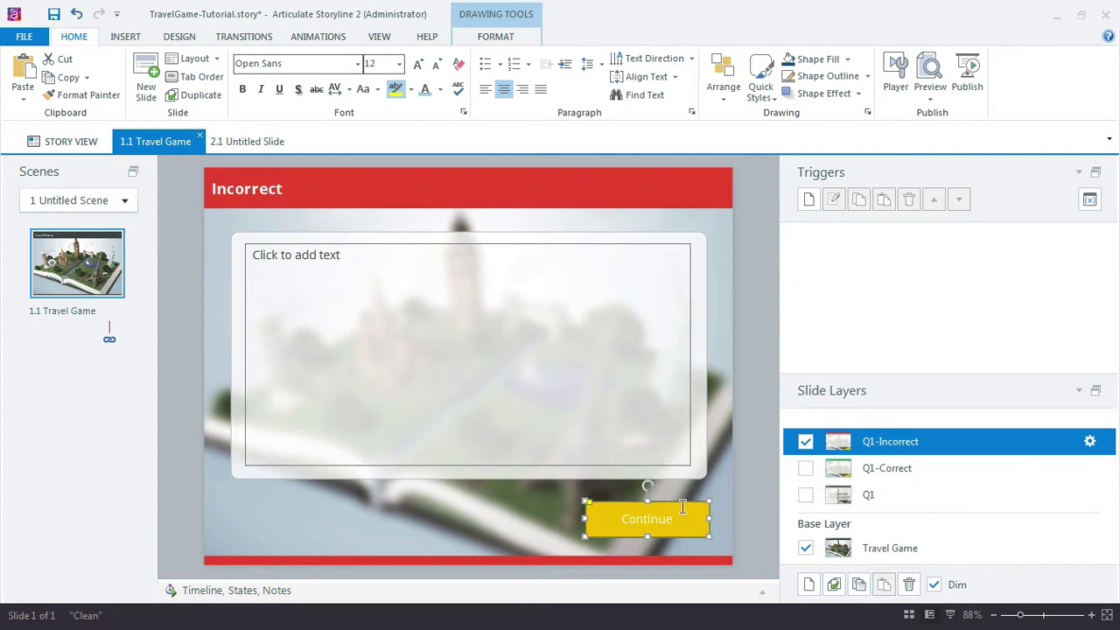
pyautogui.click(809, 201)
pyautogui.click(566, 230)
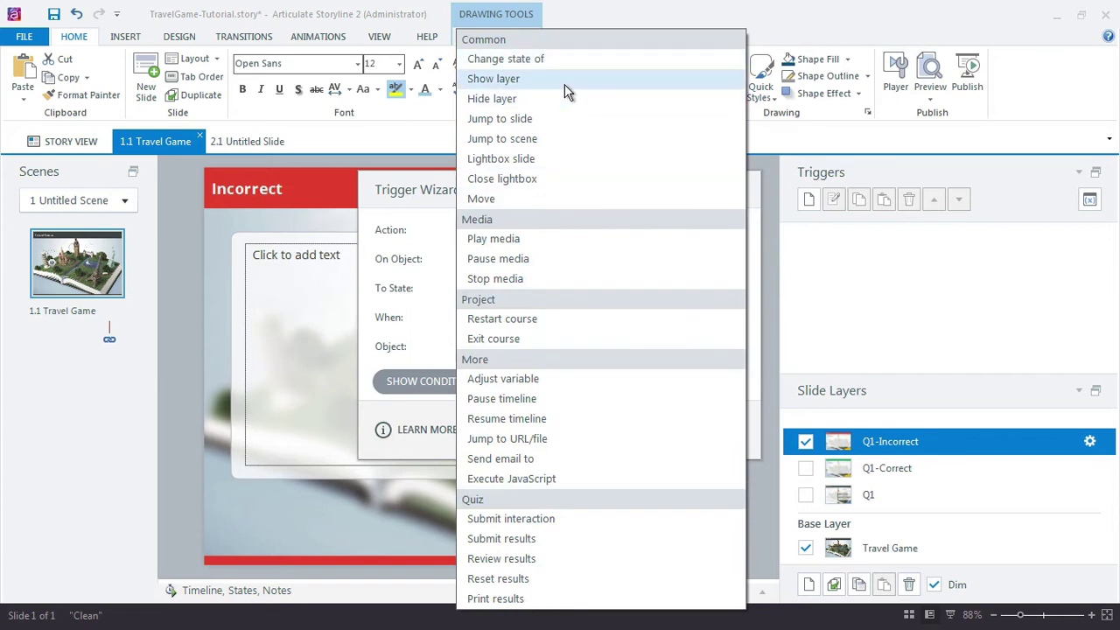
pyautogui.click(492, 99)
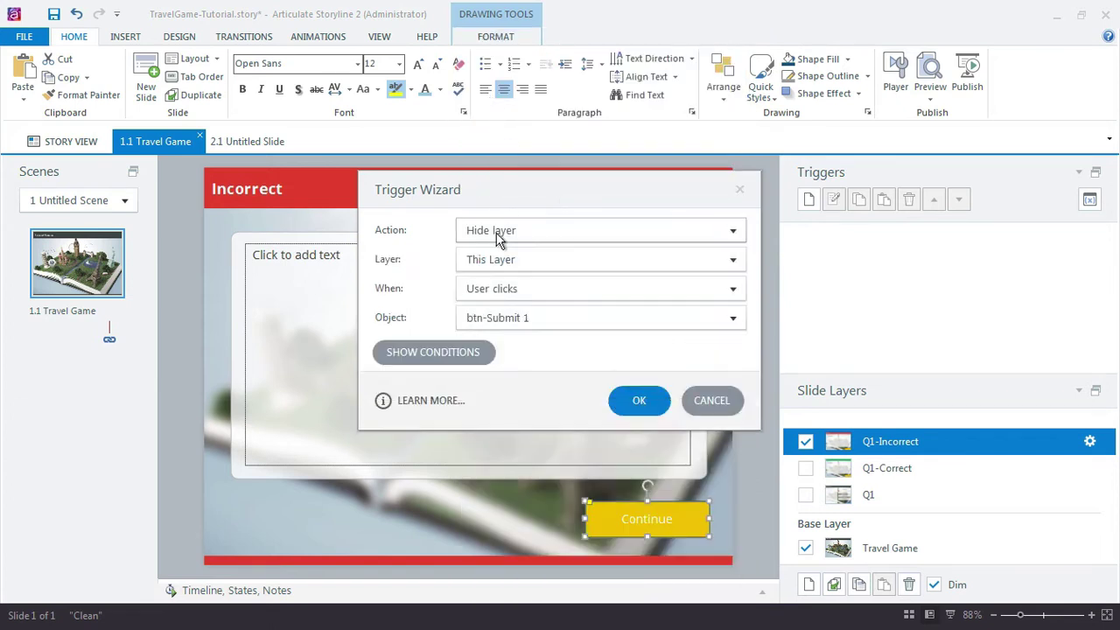
pyautogui.click(640, 403)
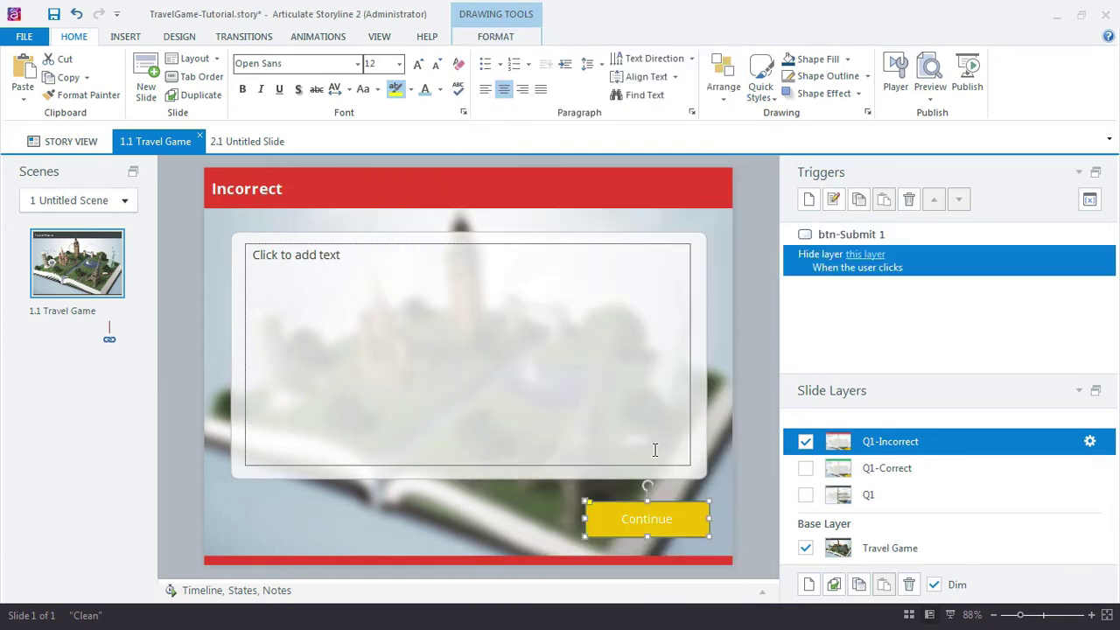
# Copy the hide-layer trigger from Q1-Incorrect to the Continue button on the Q1-Correct layer.
pyautogui.rightClick(925, 254)
pyautogui.click(948, 248)
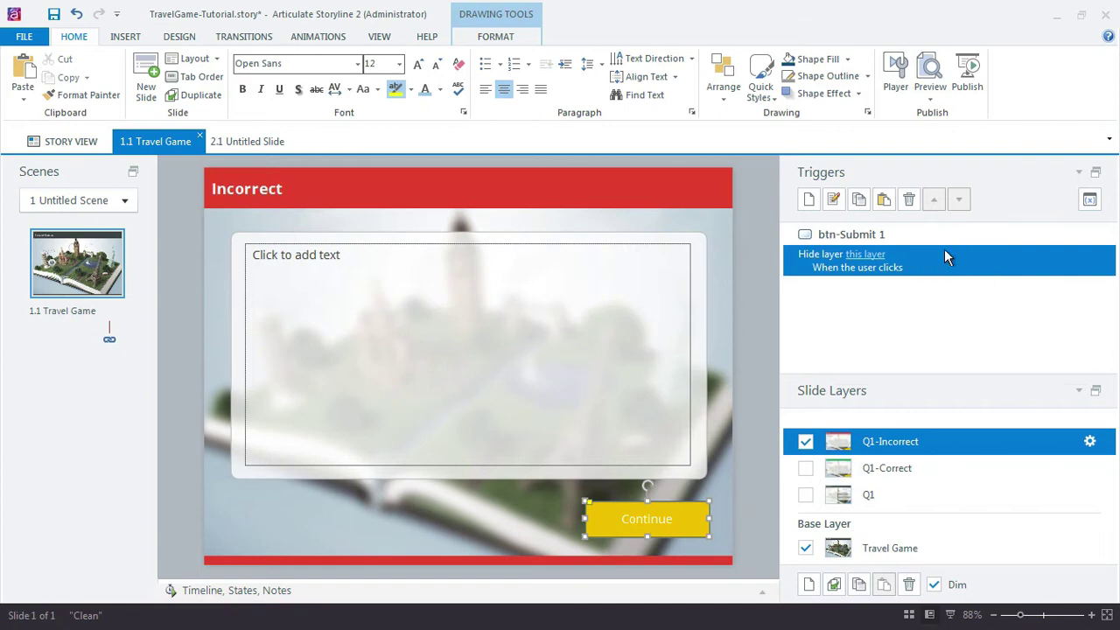
pyautogui.click(897, 468)
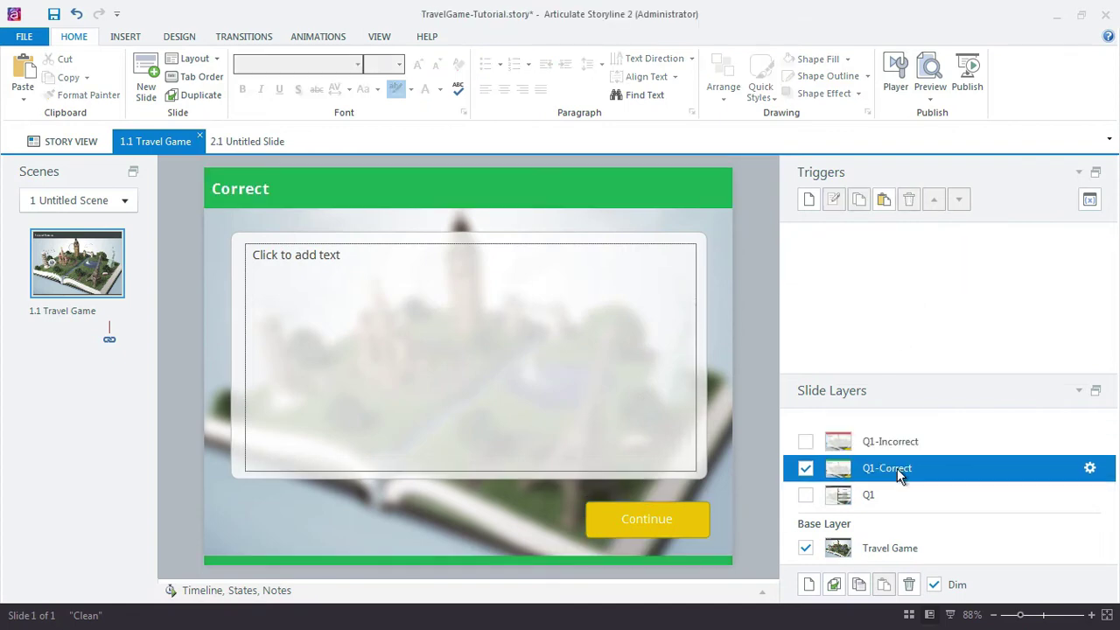
pyautogui.click(694, 509)
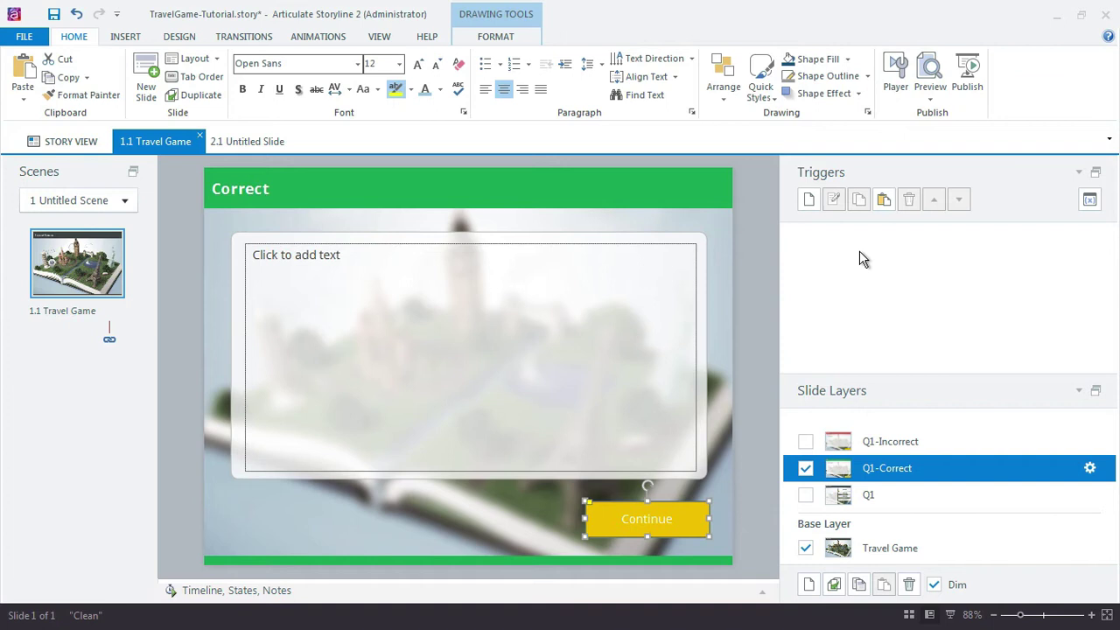
pyautogui.click(883, 200)
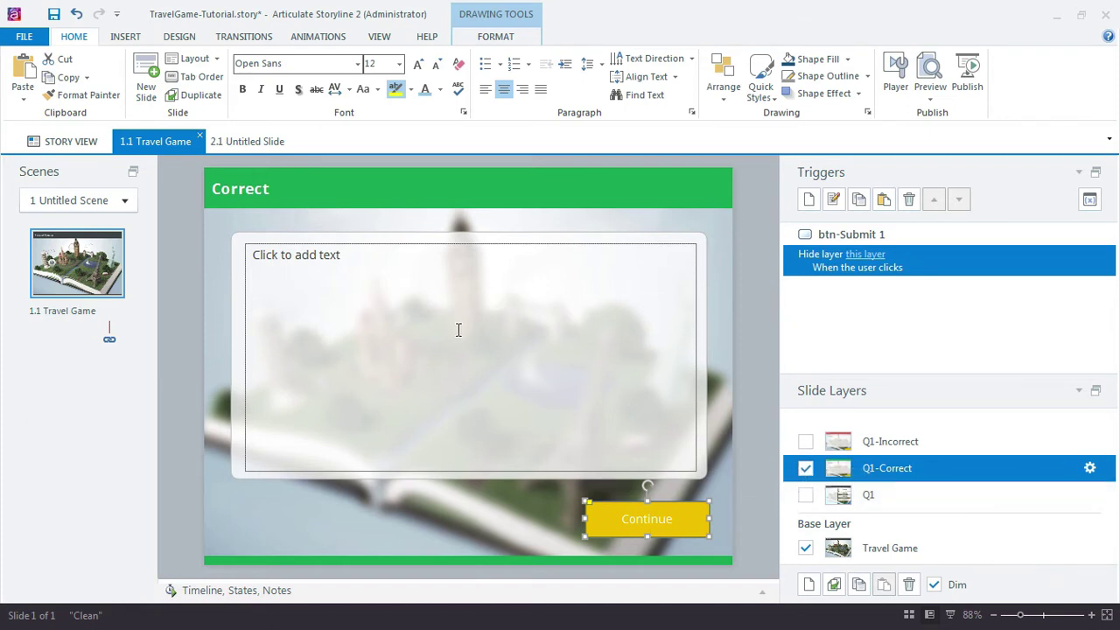
# Examine the states of the Correct Choice button on the Q1 layer, previewing its Selected state.
pyautogui.click(878, 495)
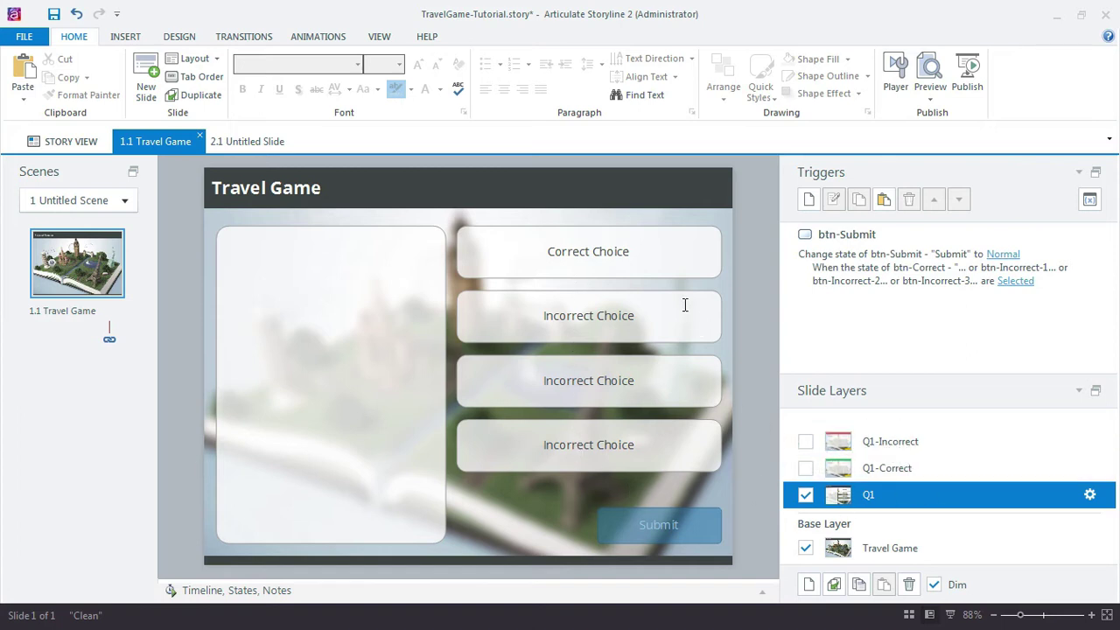
pyautogui.click(673, 279)
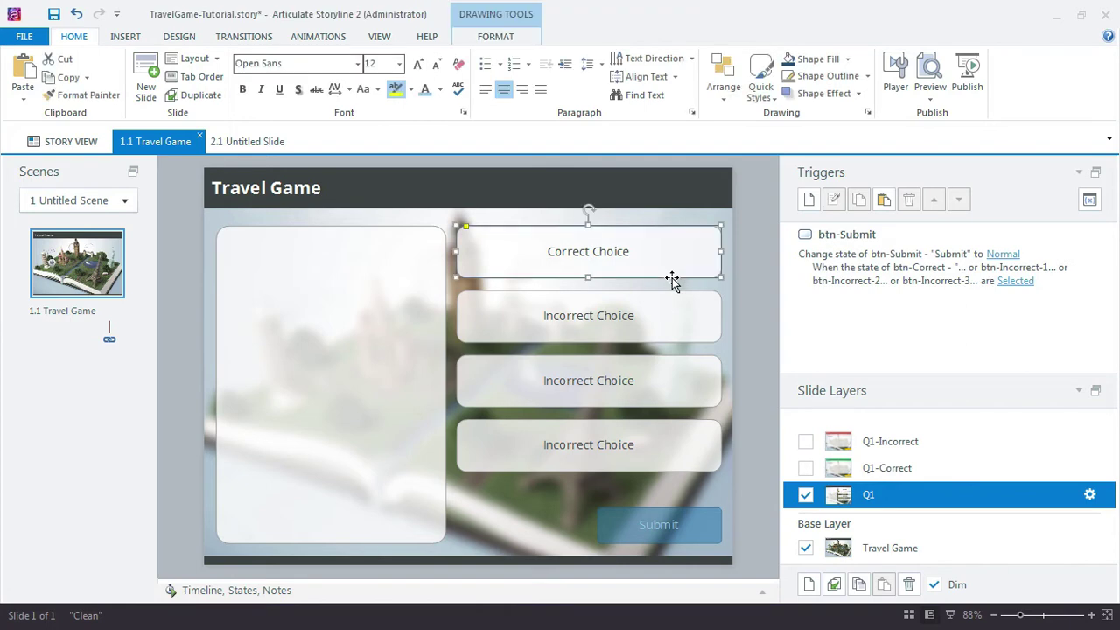
pyautogui.click(242, 591)
pyautogui.click(458, 554)
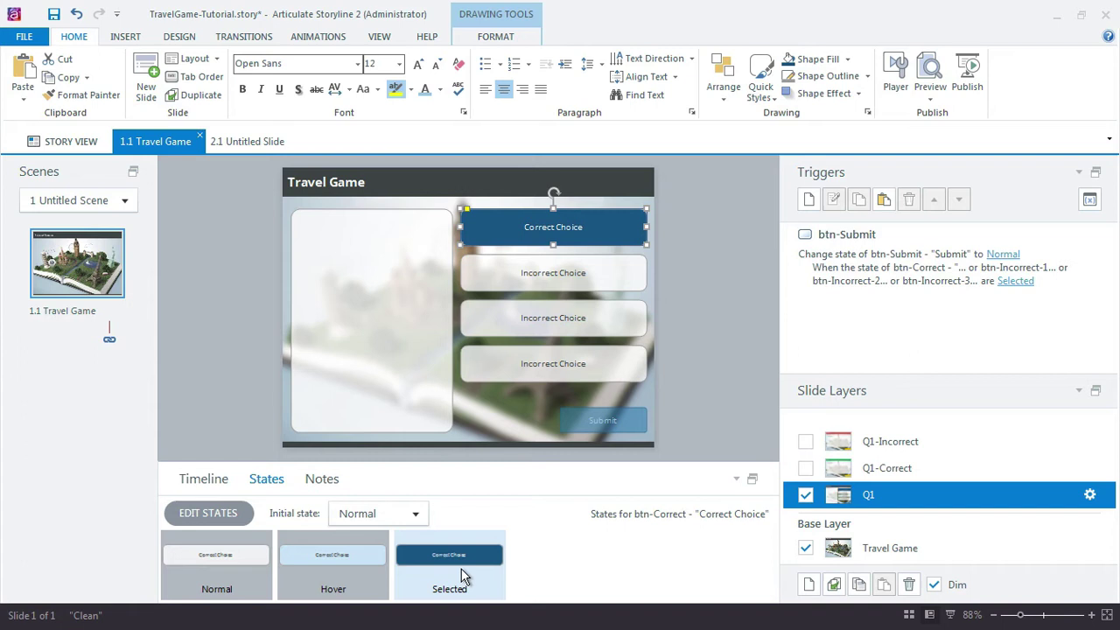
pyautogui.click(490, 544)
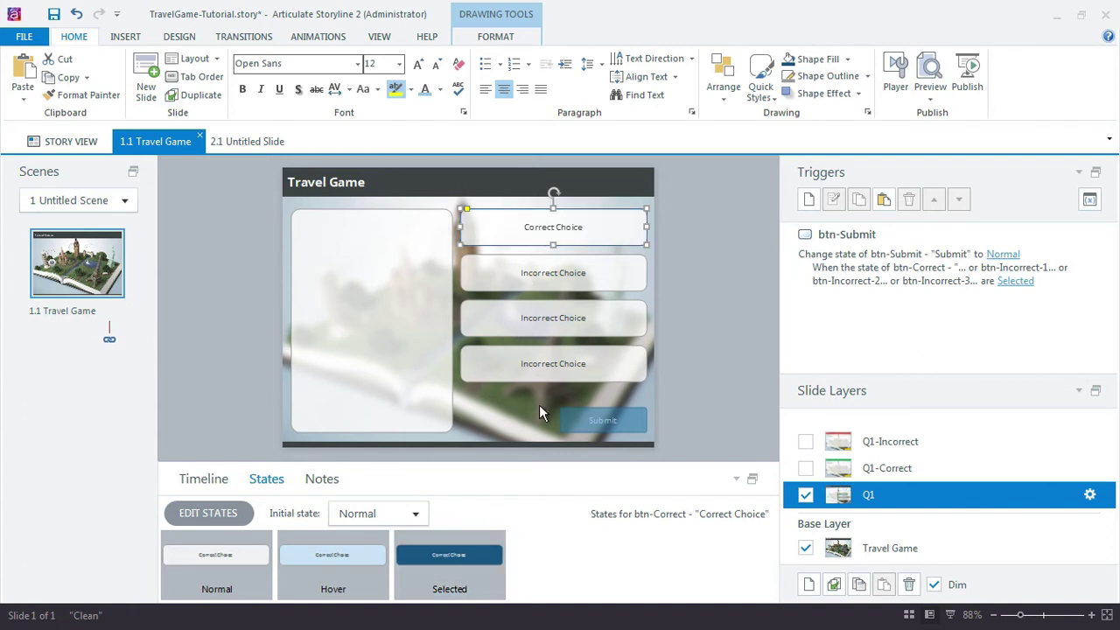
# Start a trigger on the Q1 layer's Submit button that shows layer Q1-Correct when the user clicks btn-Submit.
pyautogui.click(613, 409)
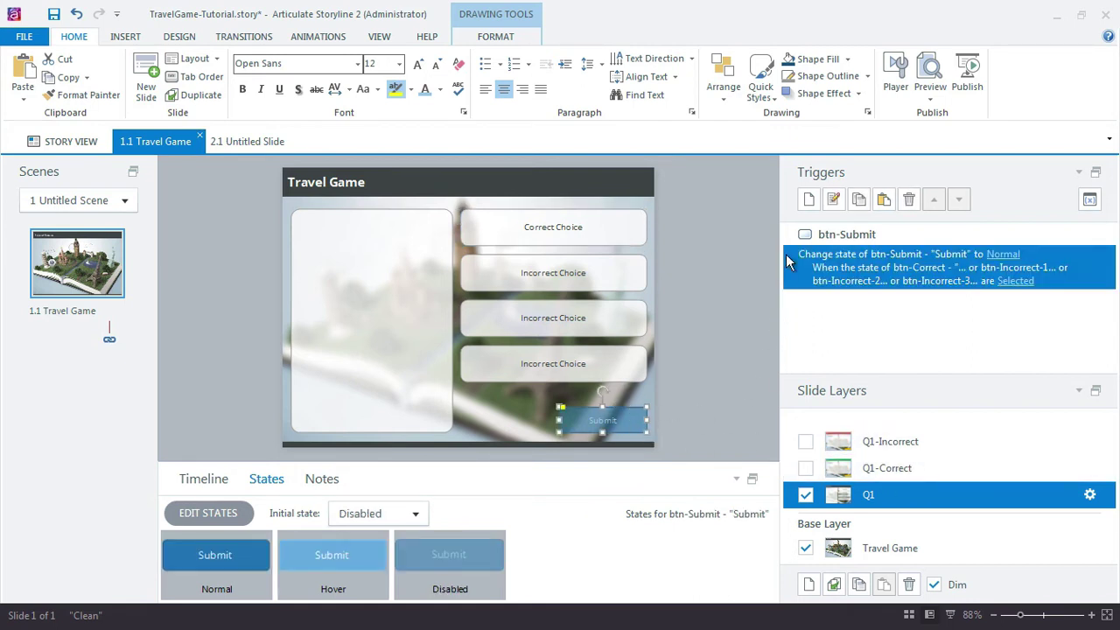
pyautogui.click(808, 200)
pyautogui.moveTo(542, 195); pyautogui.dragTo(879, 40)
pyautogui.click(822, 90)
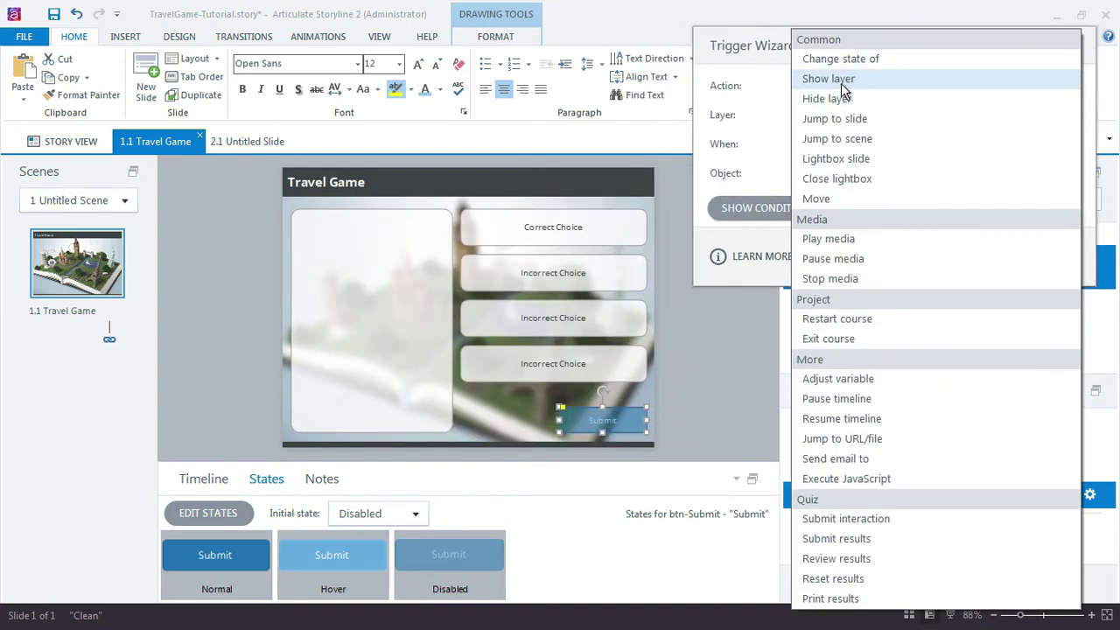
pyautogui.click(841, 81)
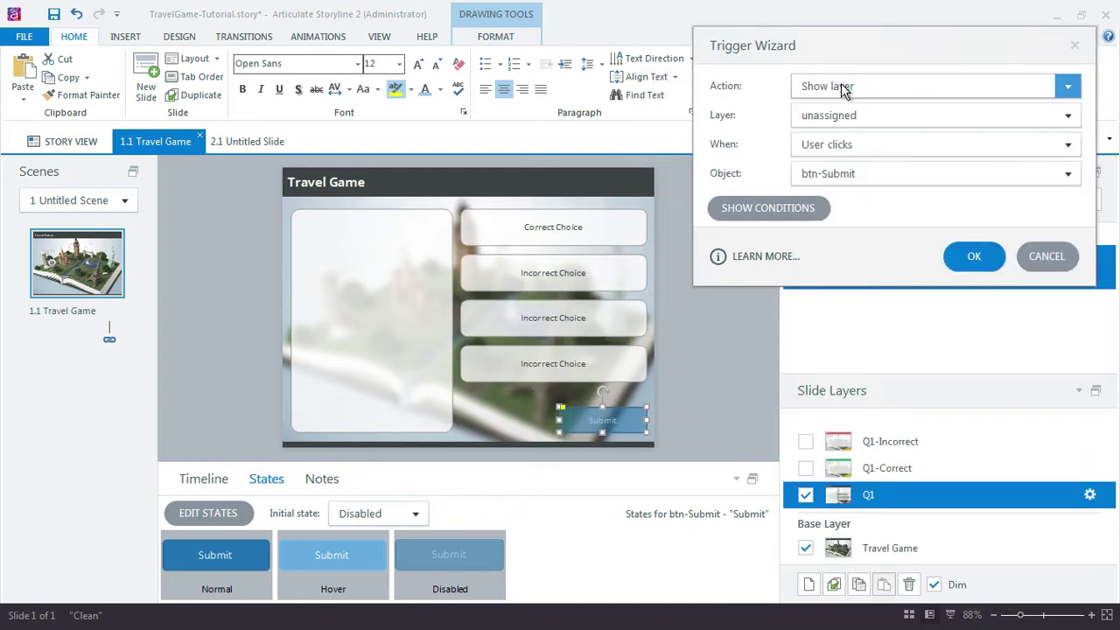
pyautogui.click(808, 121)
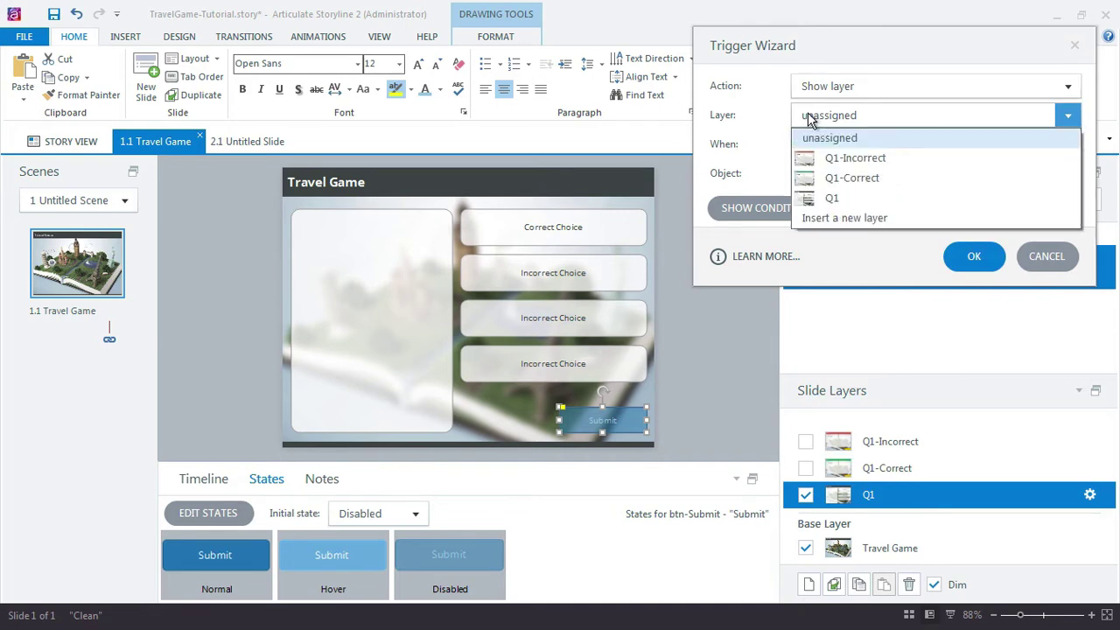
pyautogui.click(852, 178)
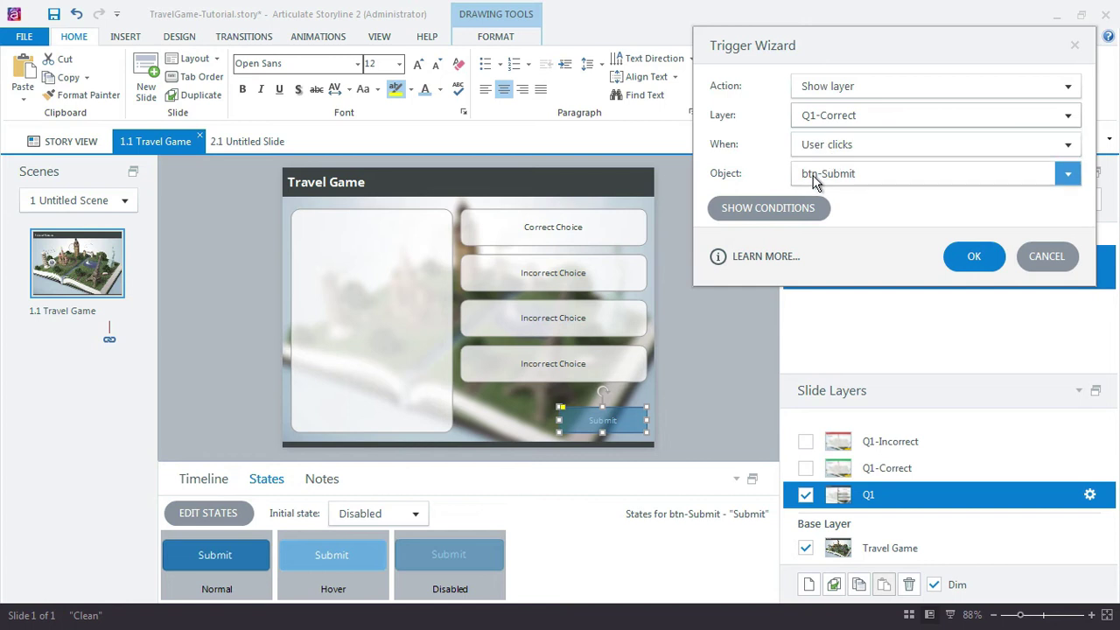
# Add a shape condition that btn-Correct's state is equal to Selected, and save the Q1-Correct trigger.
pyautogui.click(742, 209)
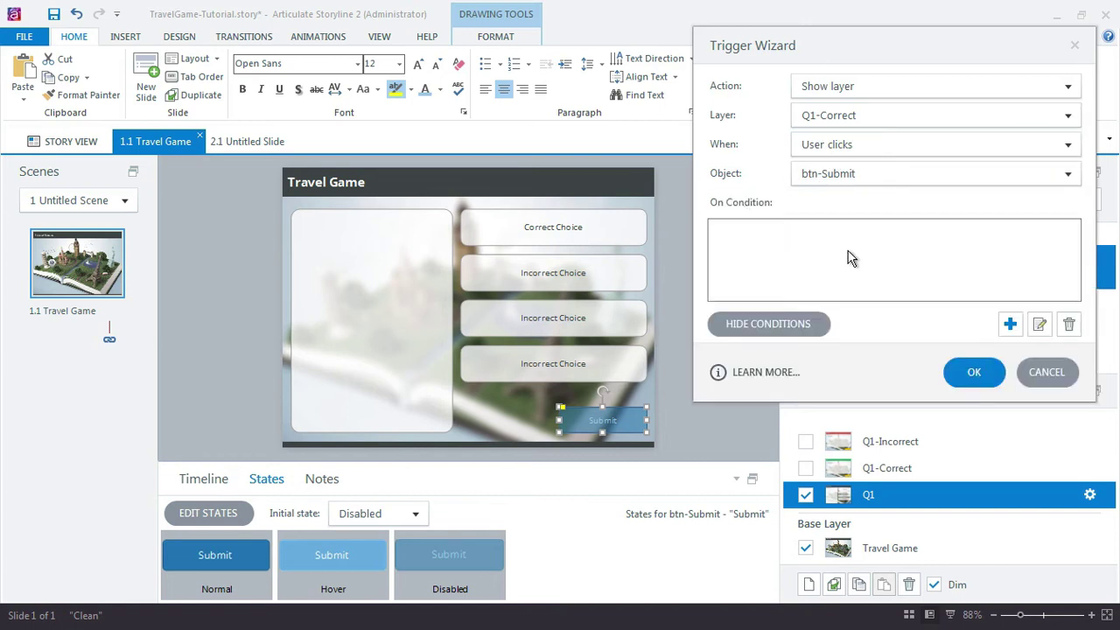
pyautogui.click(1014, 325)
pyautogui.click(916, 201)
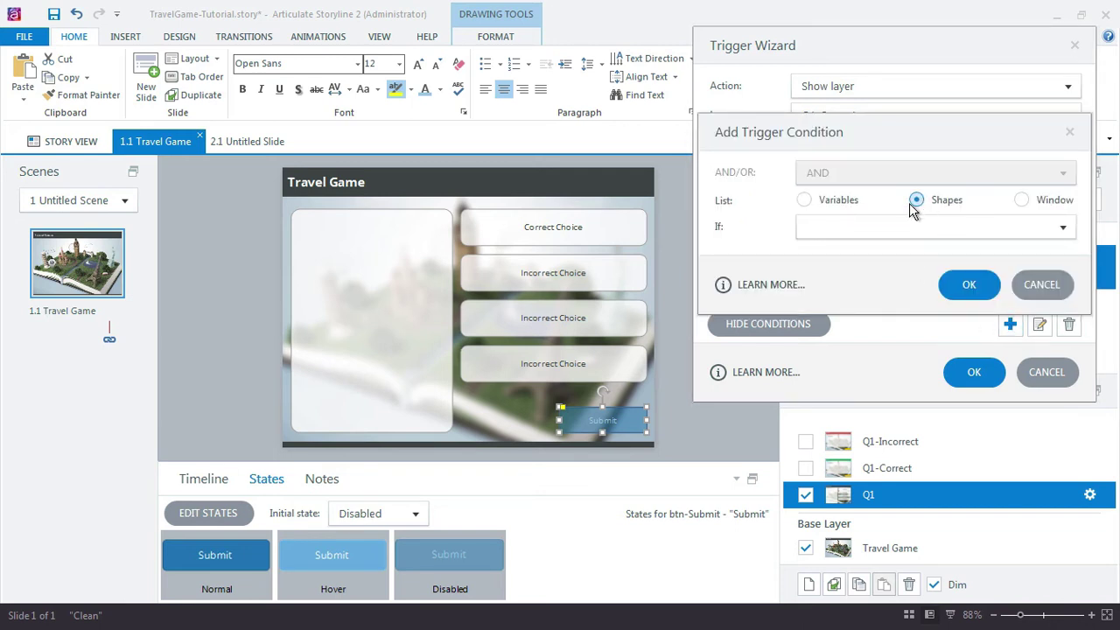
pyautogui.click(902, 227)
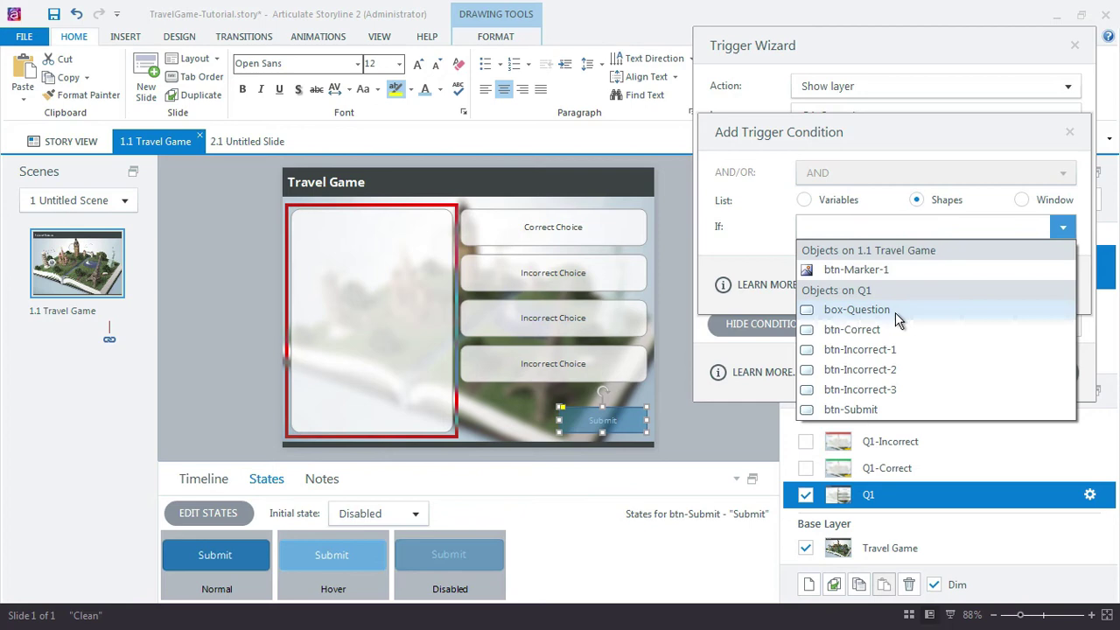
pyautogui.click(896, 330)
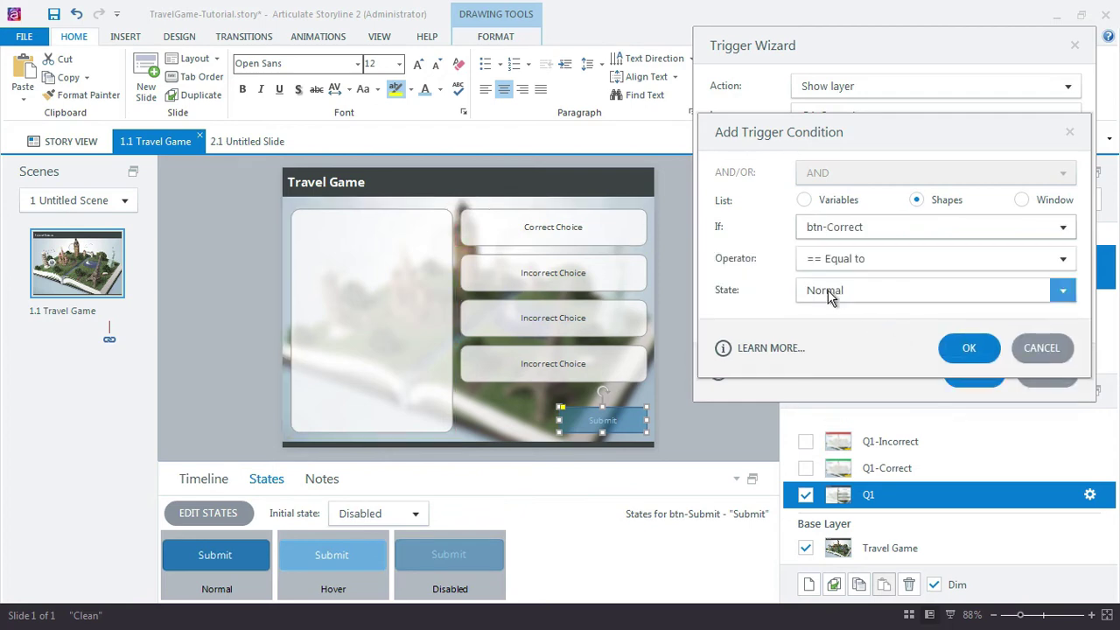
pyautogui.click(836, 298)
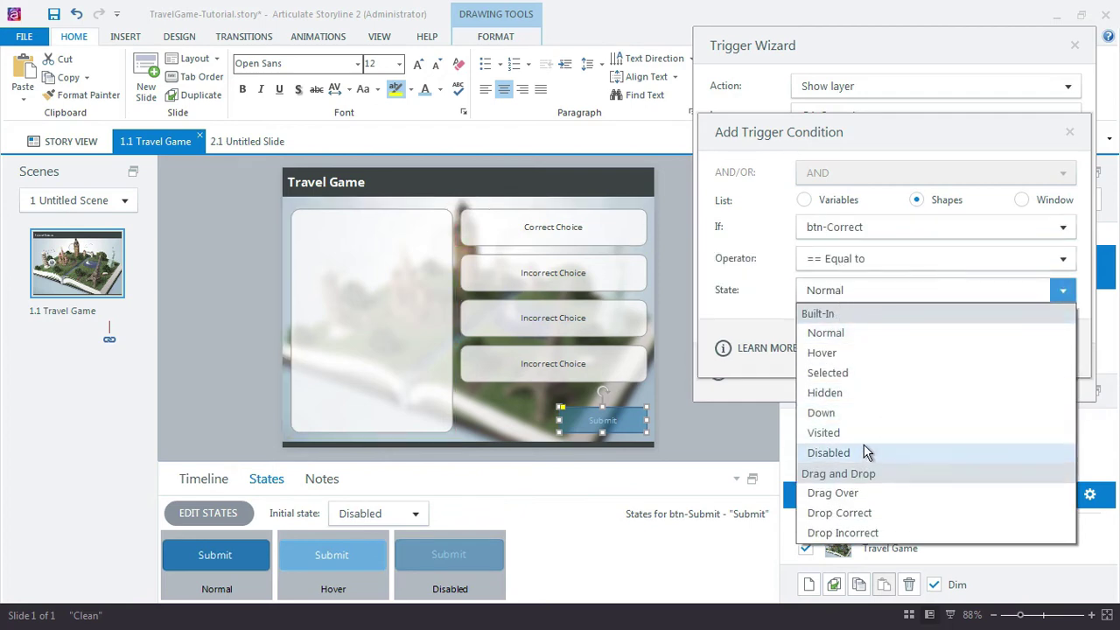
pyautogui.click(857, 374)
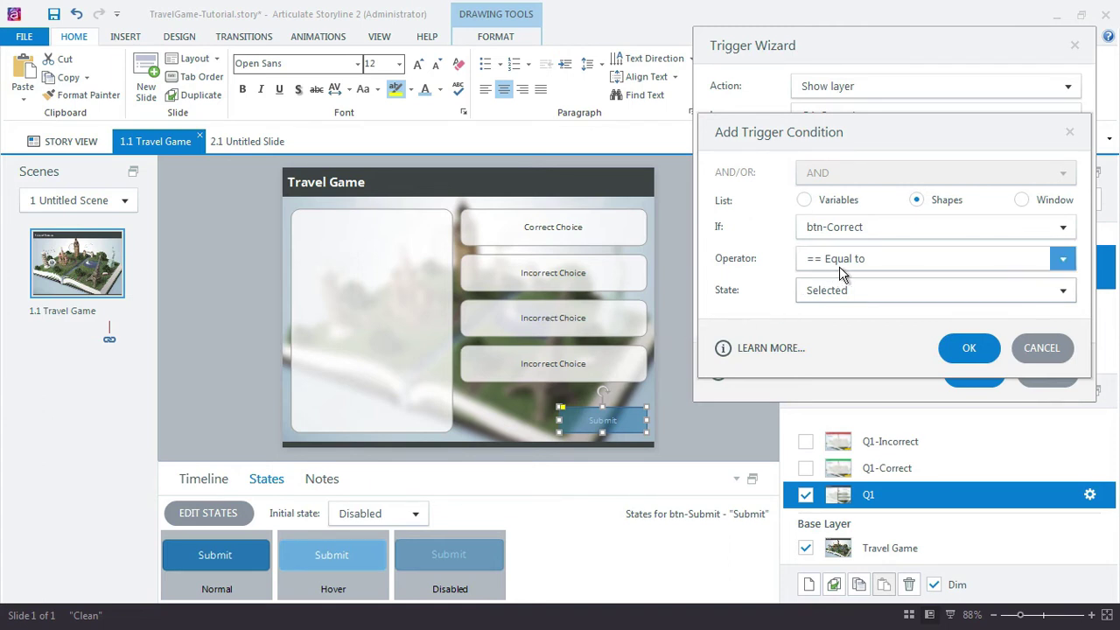
pyautogui.click(960, 348)
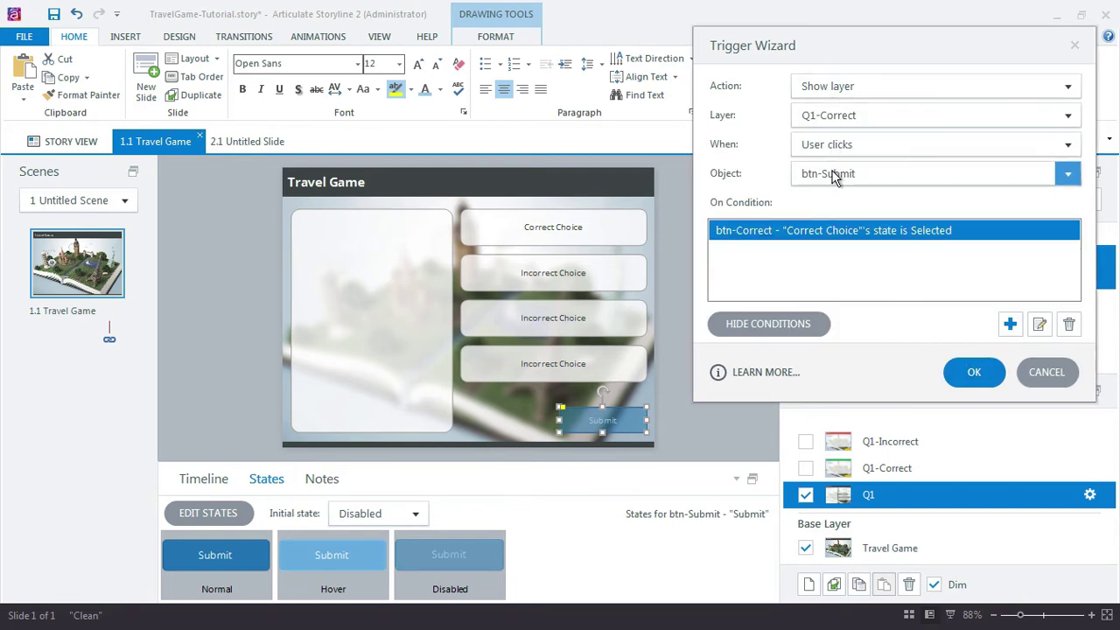
pyautogui.click(956, 372)
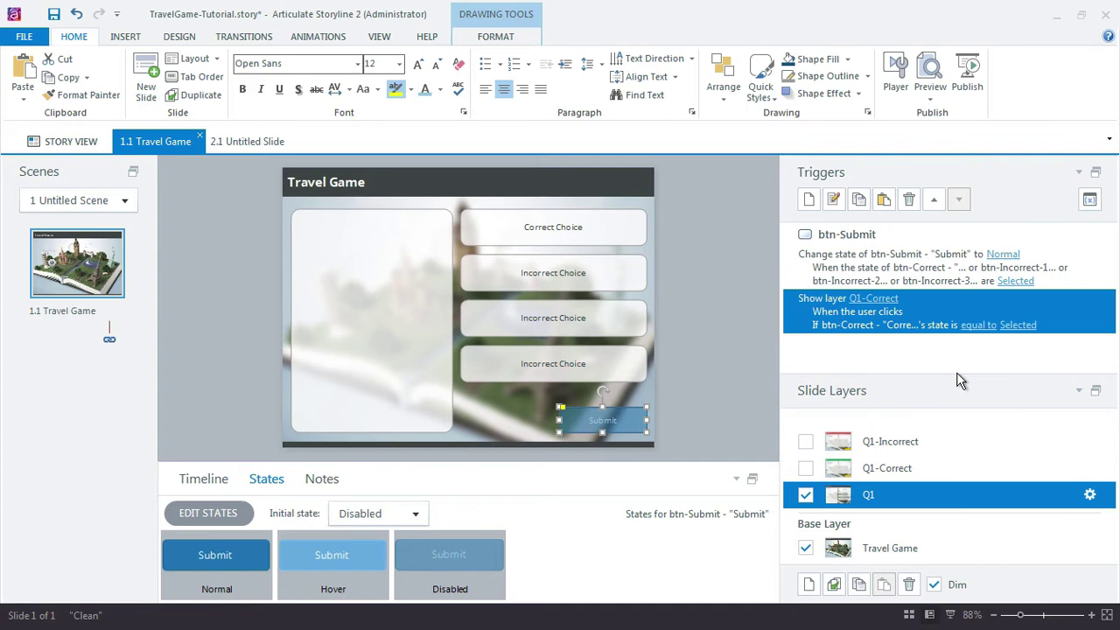
# Start a second Submit button trigger that shows layer Q1-Incorrect when the user clicks btn-Submit.
pyautogui.click(809, 200)
pyautogui.moveTo(715, 207); pyautogui.dragTo(995, 80)
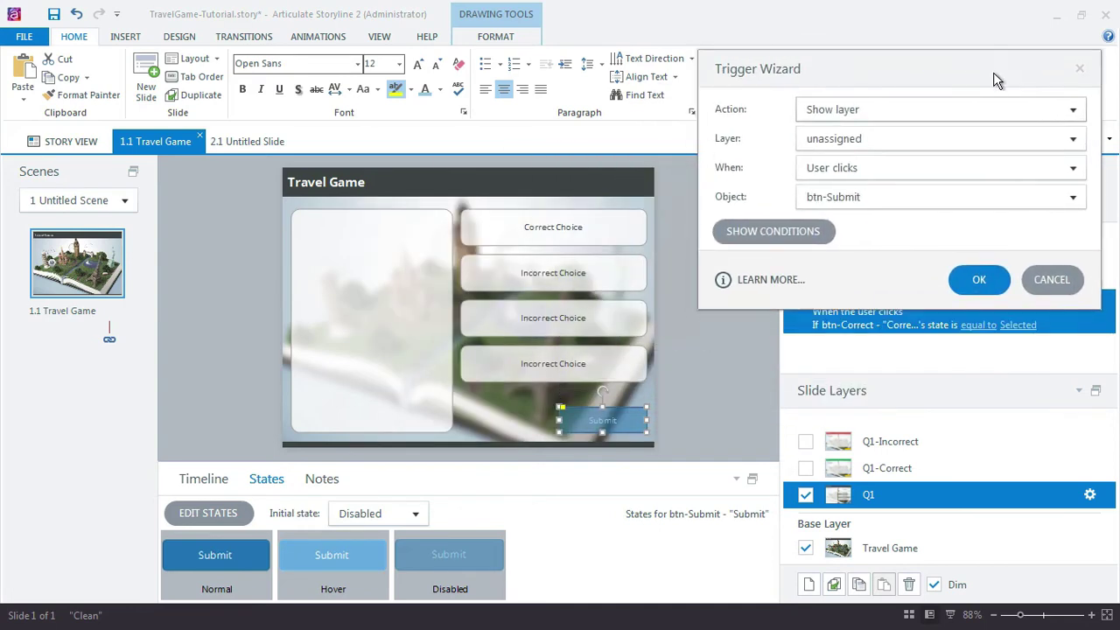
pyautogui.click(848, 147)
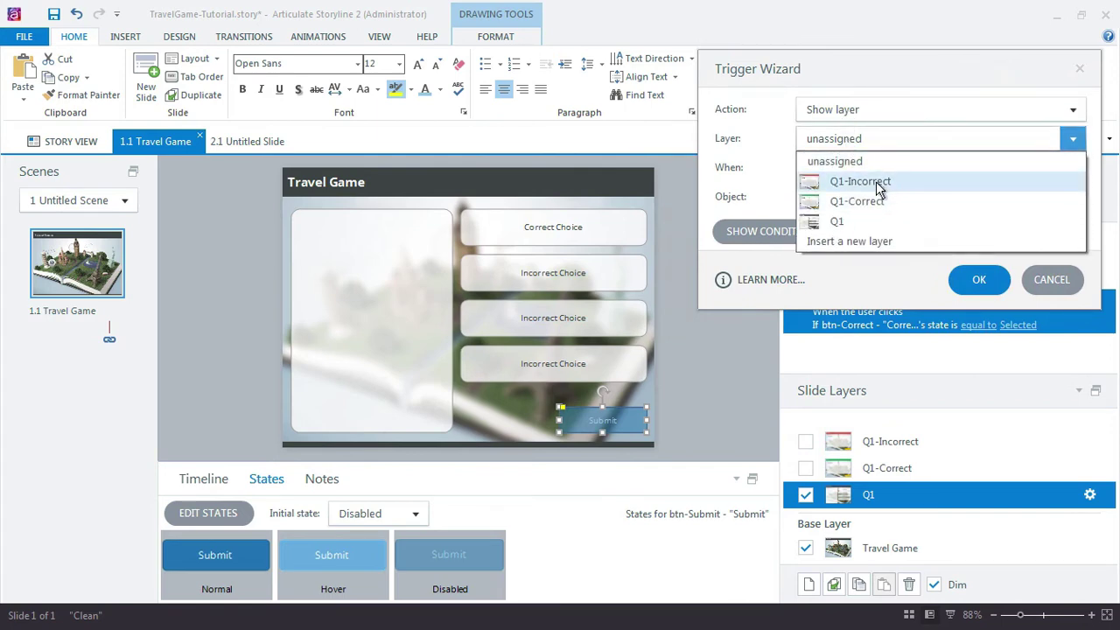
pyautogui.click(843, 182)
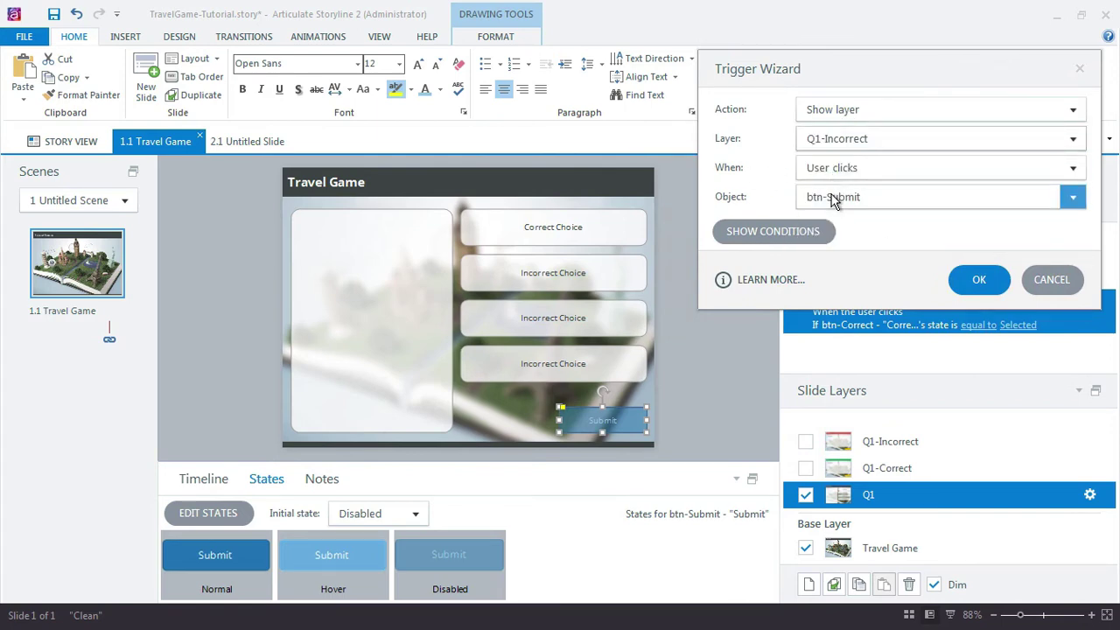
# Add a shape condition that btn-Correct's state is not equal to Selected, and save the Q1-Incorrect trigger.
pyautogui.click(817, 232)
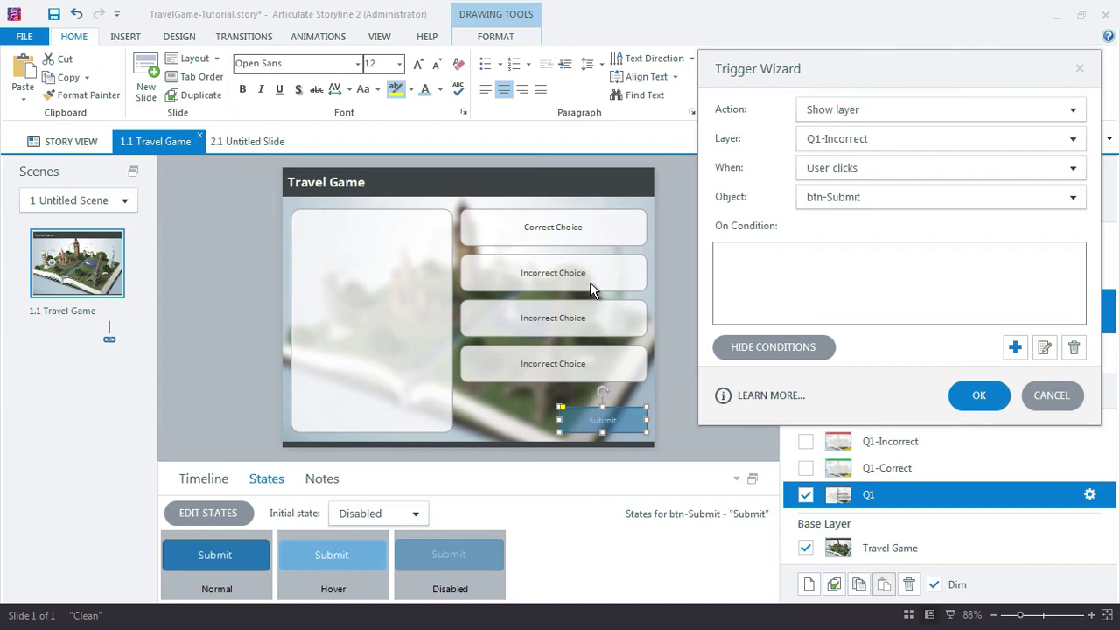
pyautogui.click(1016, 347)
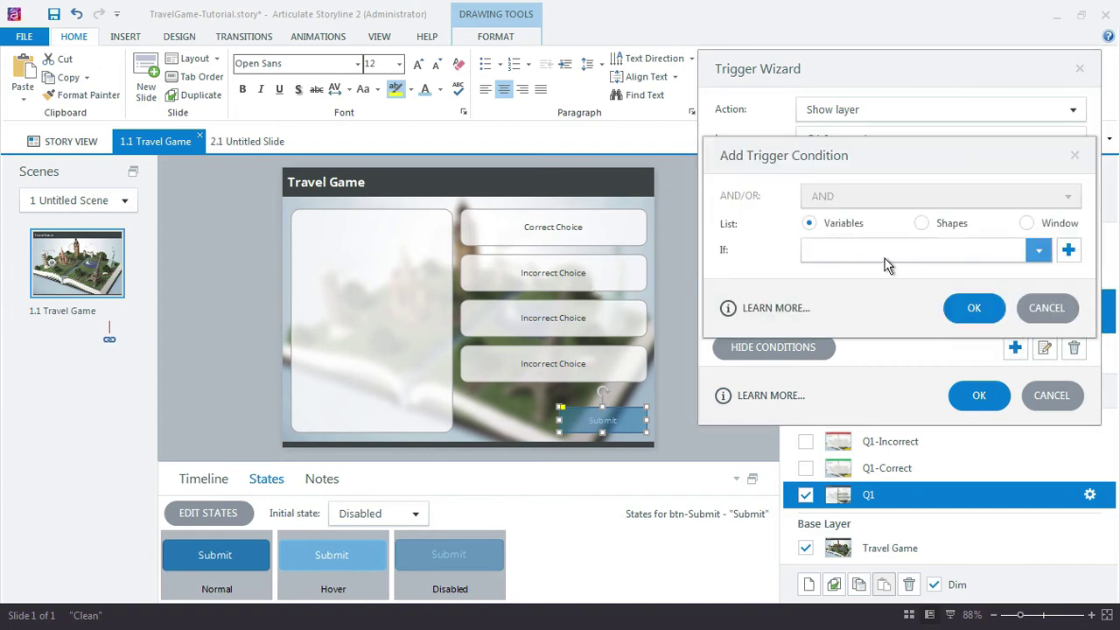
pyautogui.click(923, 224)
pyautogui.click(863, 251)
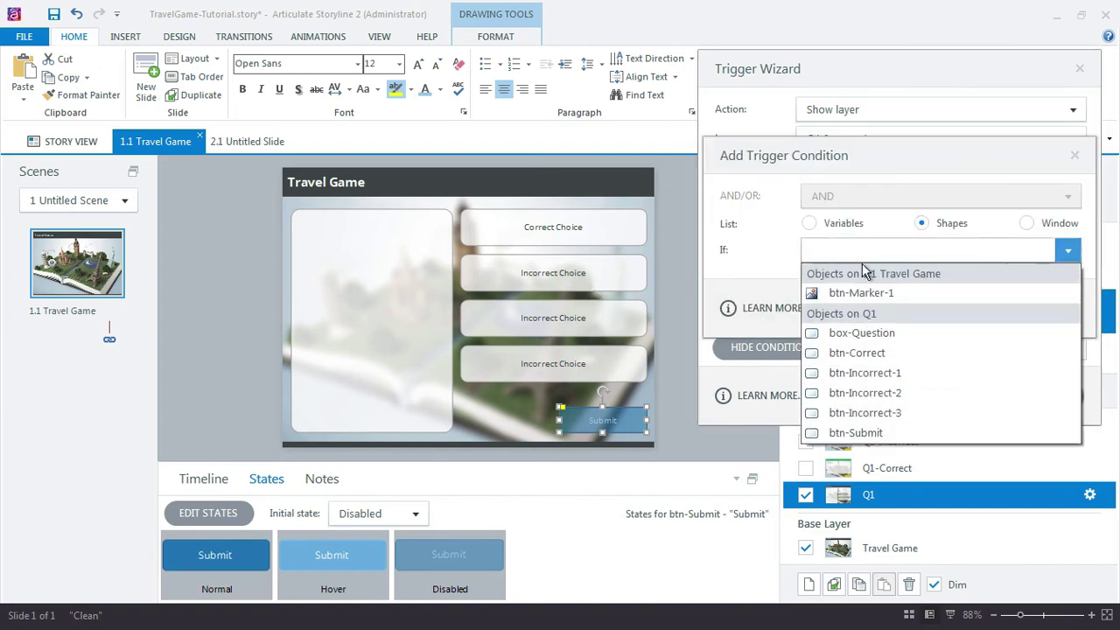
pyautogui.click(888, 350)
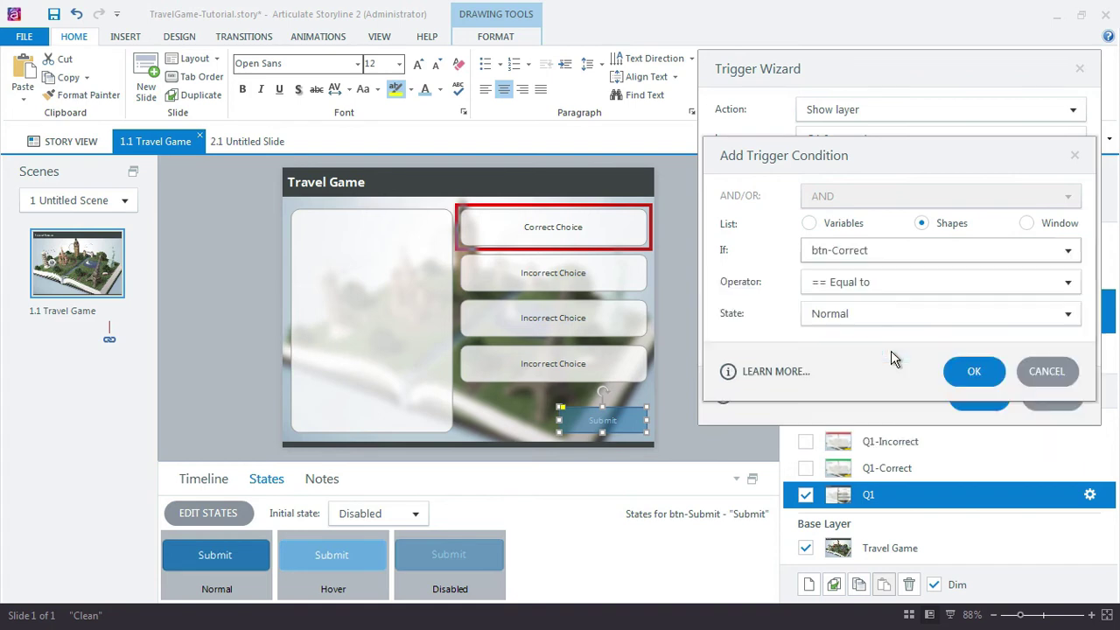
pyautogui.click(827, 291)
pyautogui.click(847, 317)
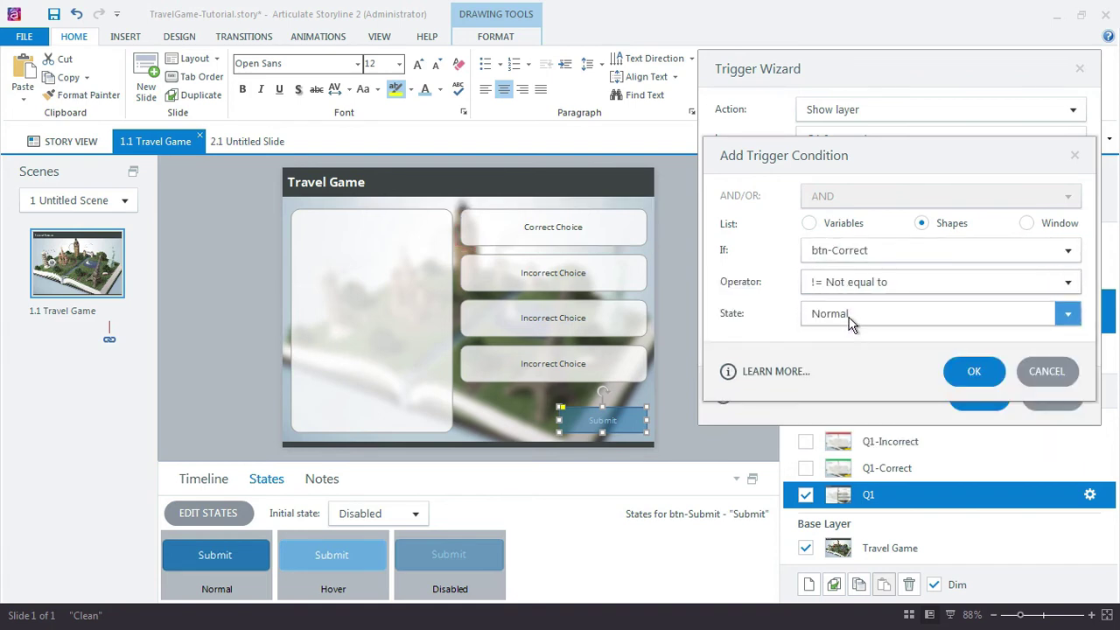
pyautogui.click(851, 317)
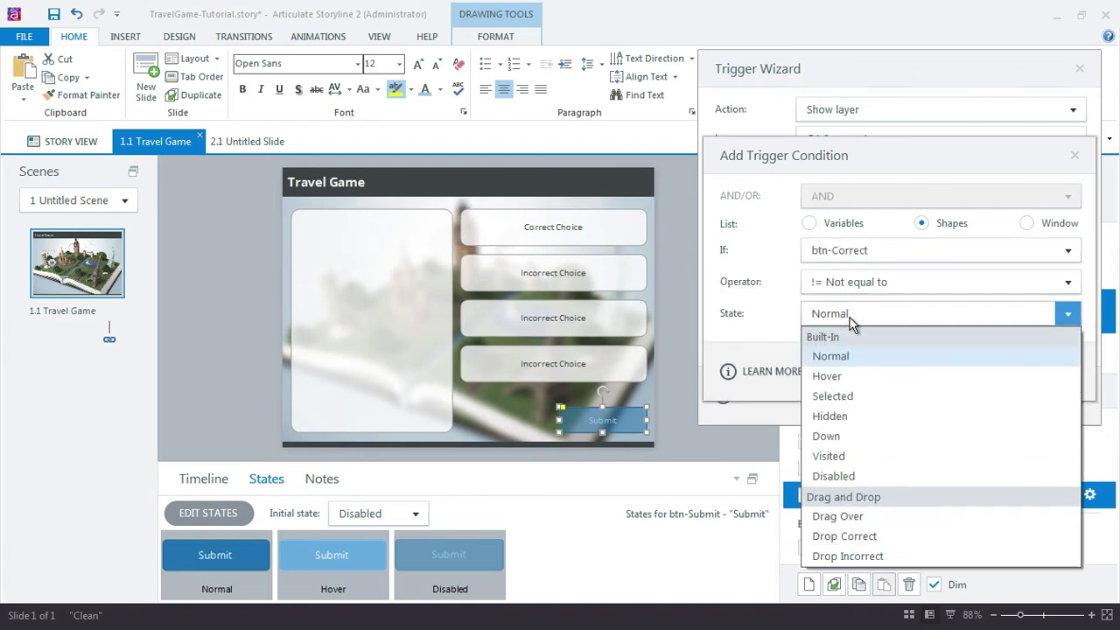
pyautogui.click(845, 400)
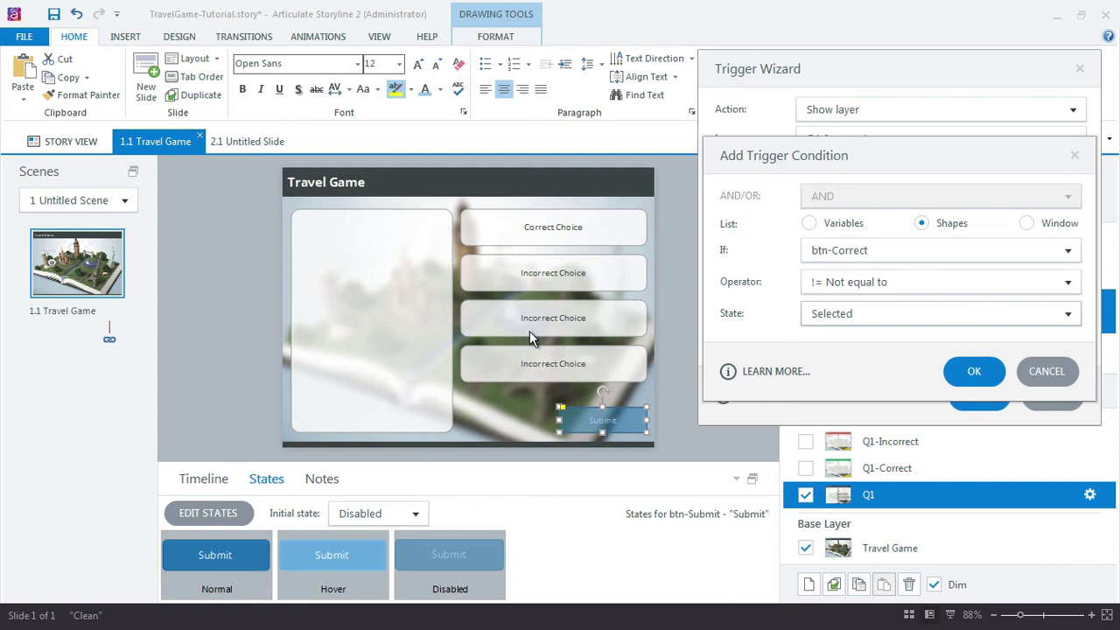
pyautogui.click(967, 371)
pyautogui.click(976, 395)
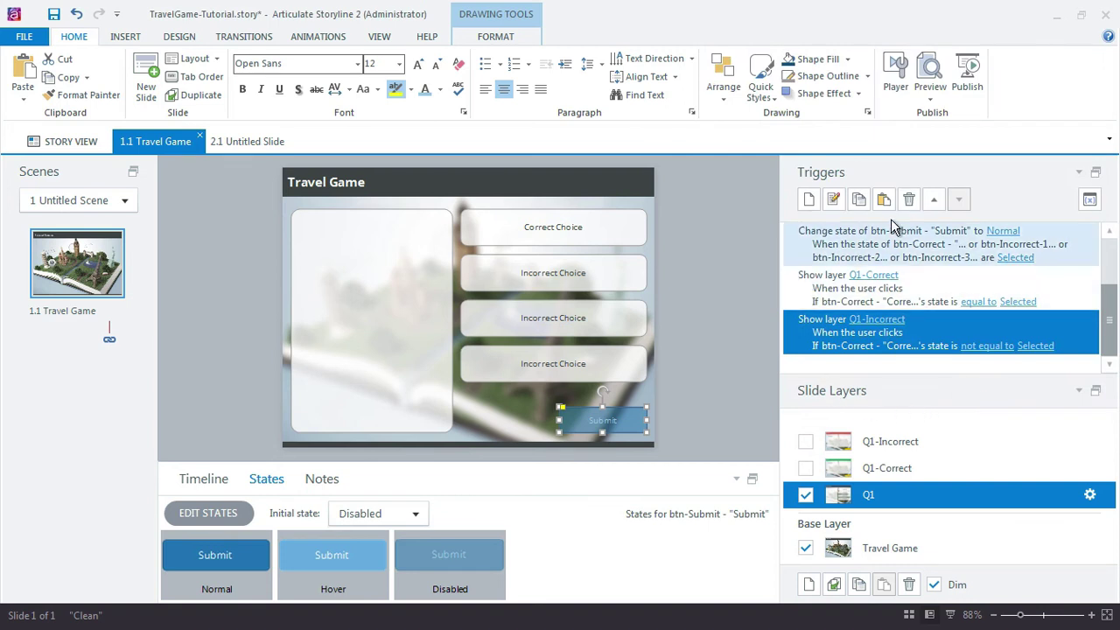
# Preview this slide, open the question from the map marker and select the last Incorrect Choice to check the Submit button.
pyautogui.click(931, 91)
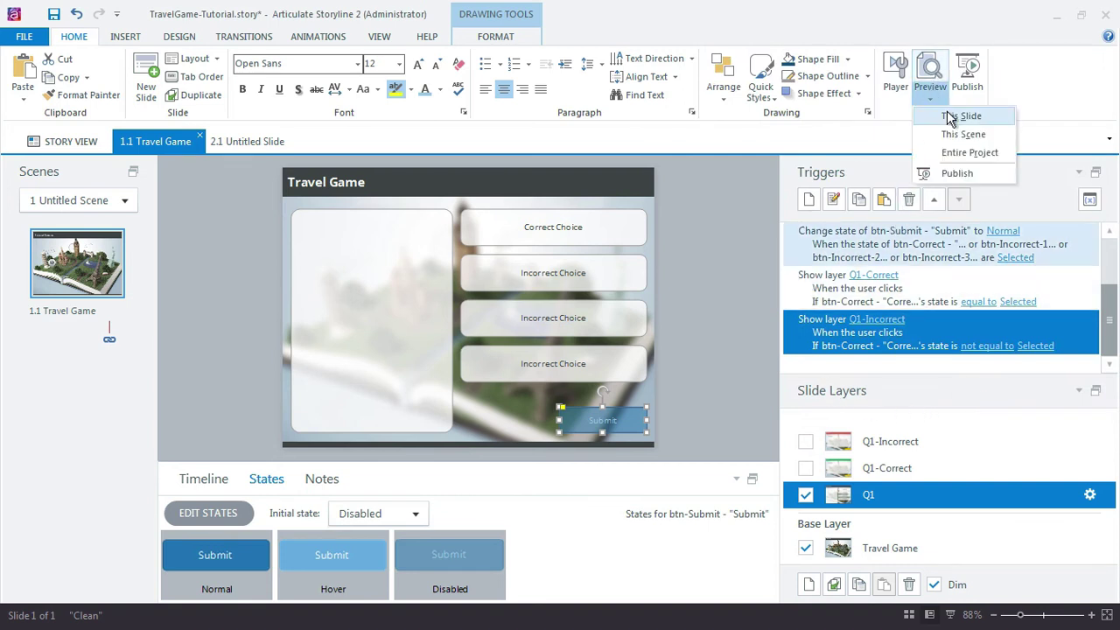
pyautogui.click(933, 116)
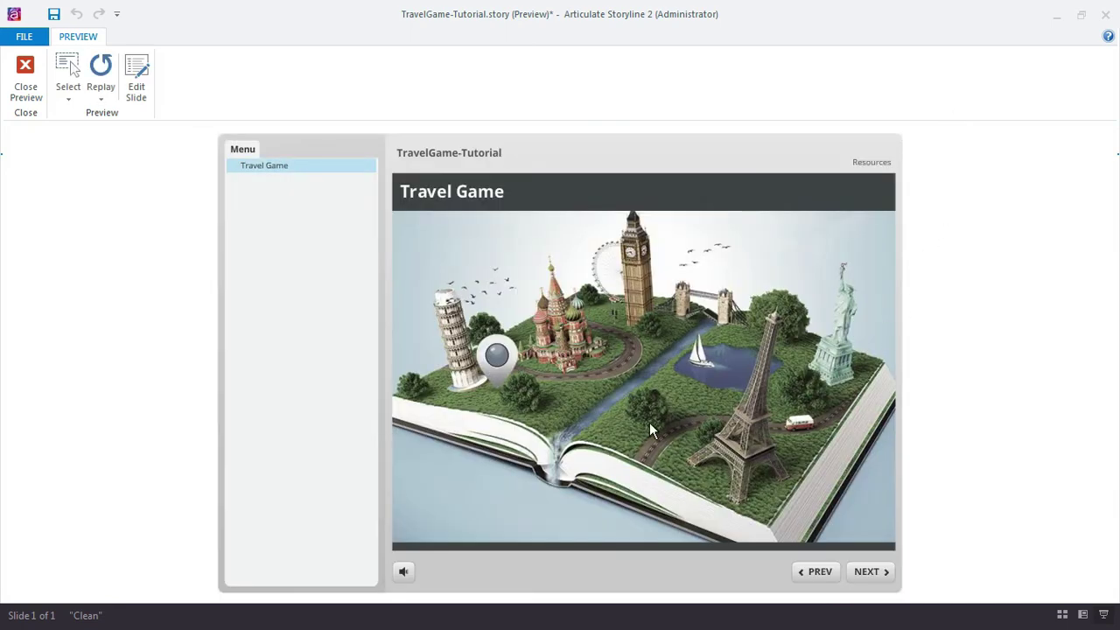
pyautogui.click(501, 361)
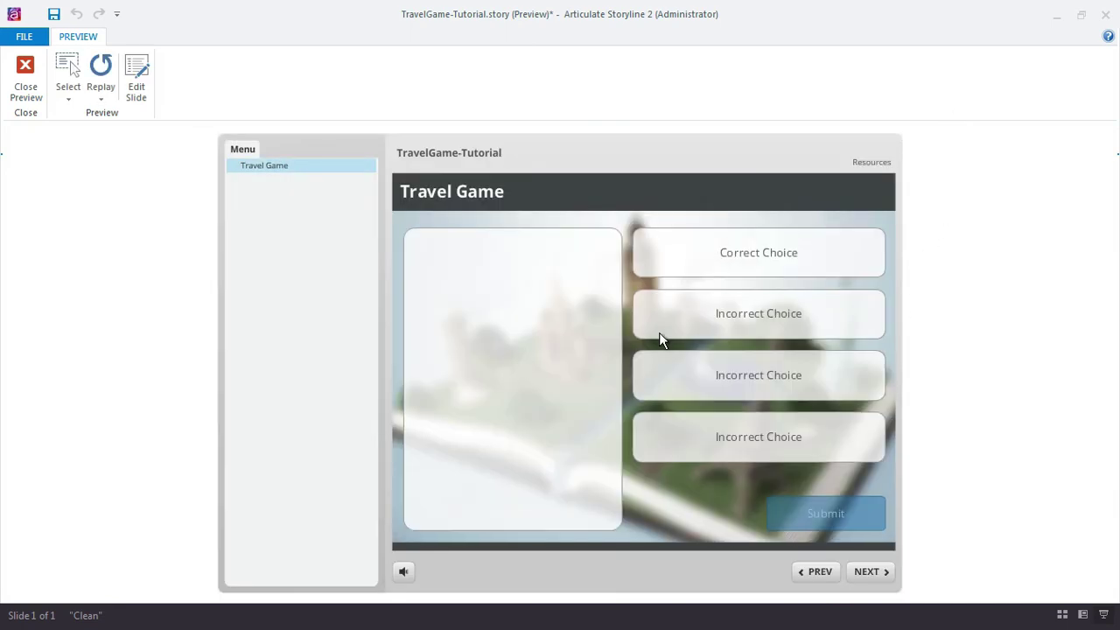
pyautogui.click(724, 447)
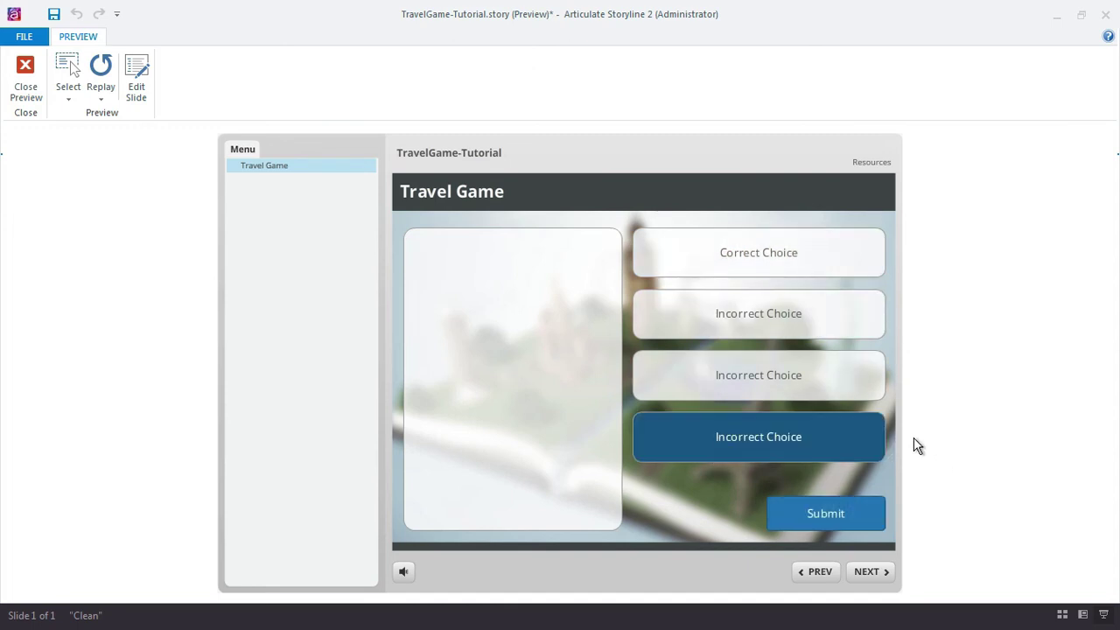
# Replay the preview, reopen the question, and submit an incorrect answer after trying the two lowest choices.
pyautogui.click(101, 73)
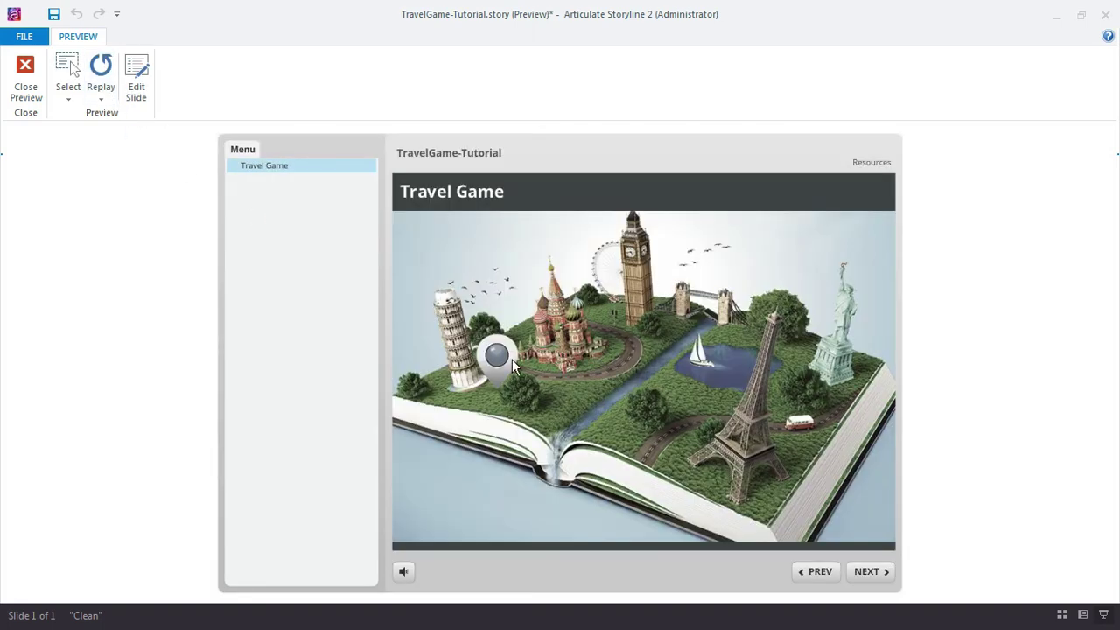
pyautogui.click(511, 359)
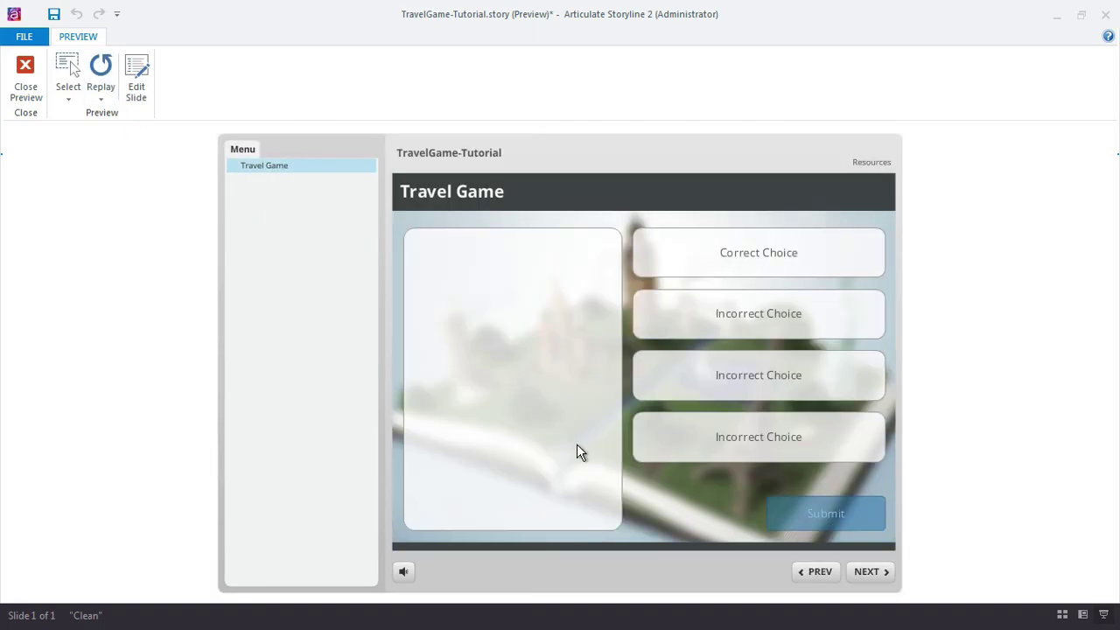
pyautogui.click(808, 456)
pyautogui.click(806, 396)
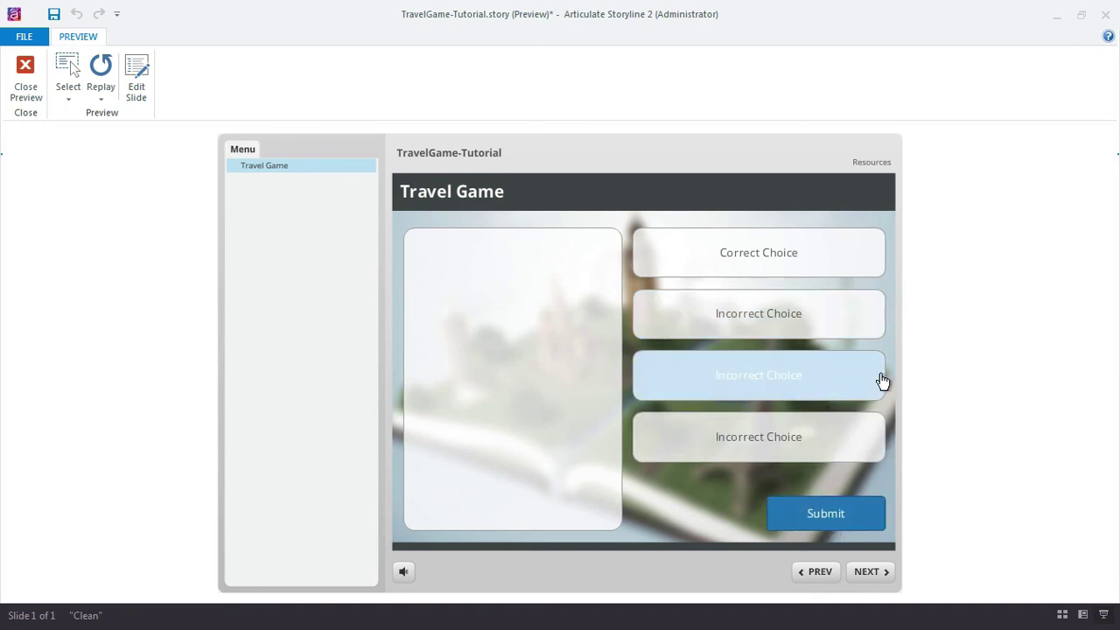
pyautogui.click(838, 516)
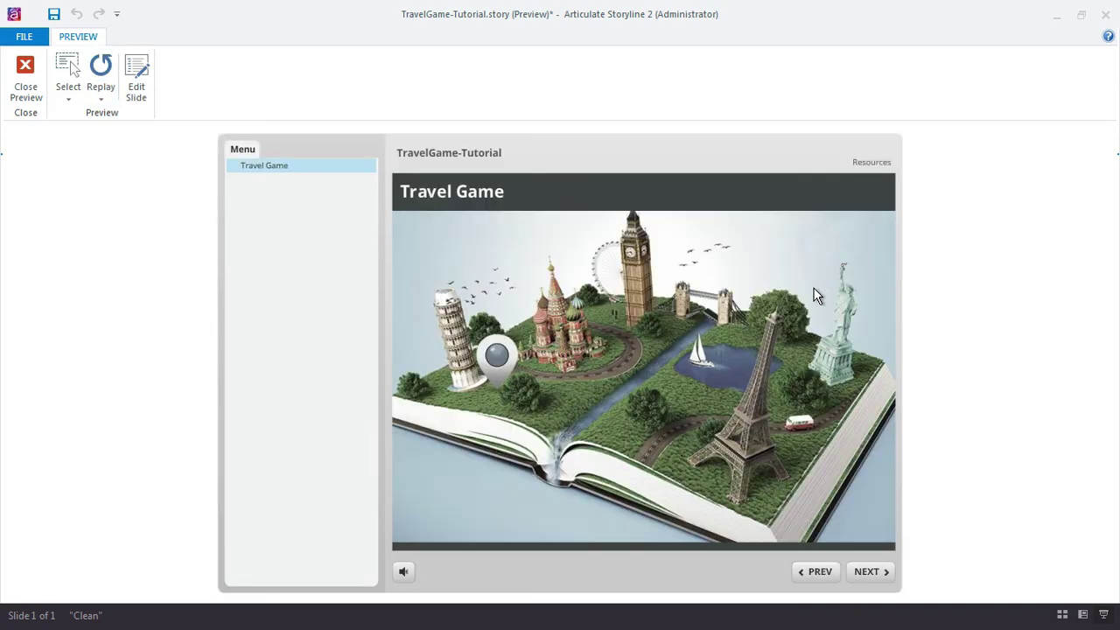
# Reopen the question from the map marker, submit Correct Choice to check its feedback, and close the preview.
pyautogui.click(499, 353)
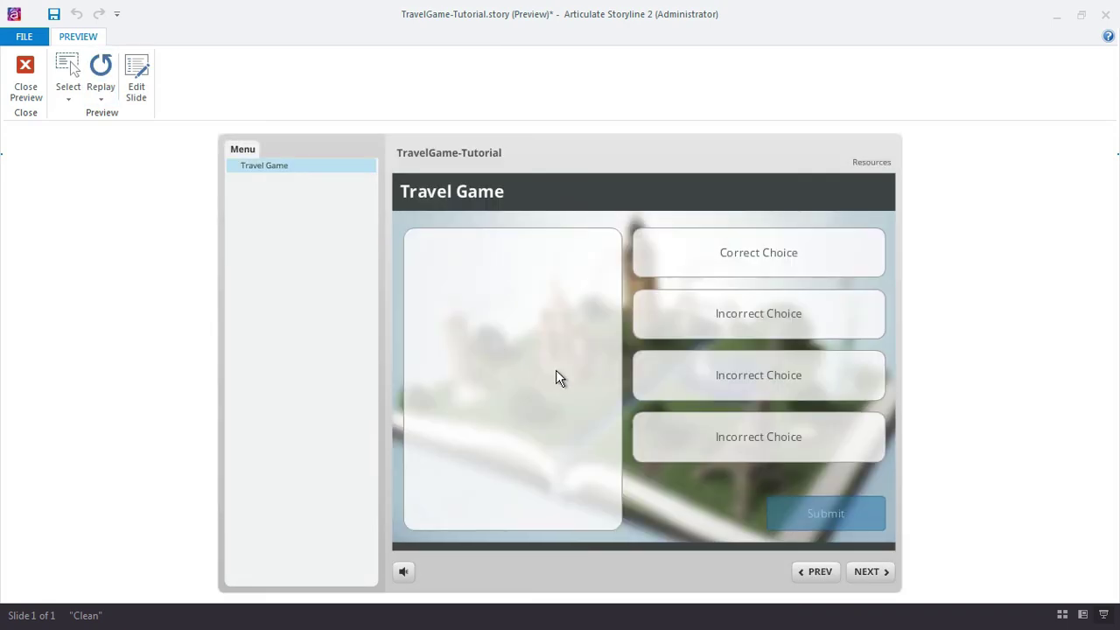
pyautogui.click(715, 269)
pyautogui.click(805, 516)
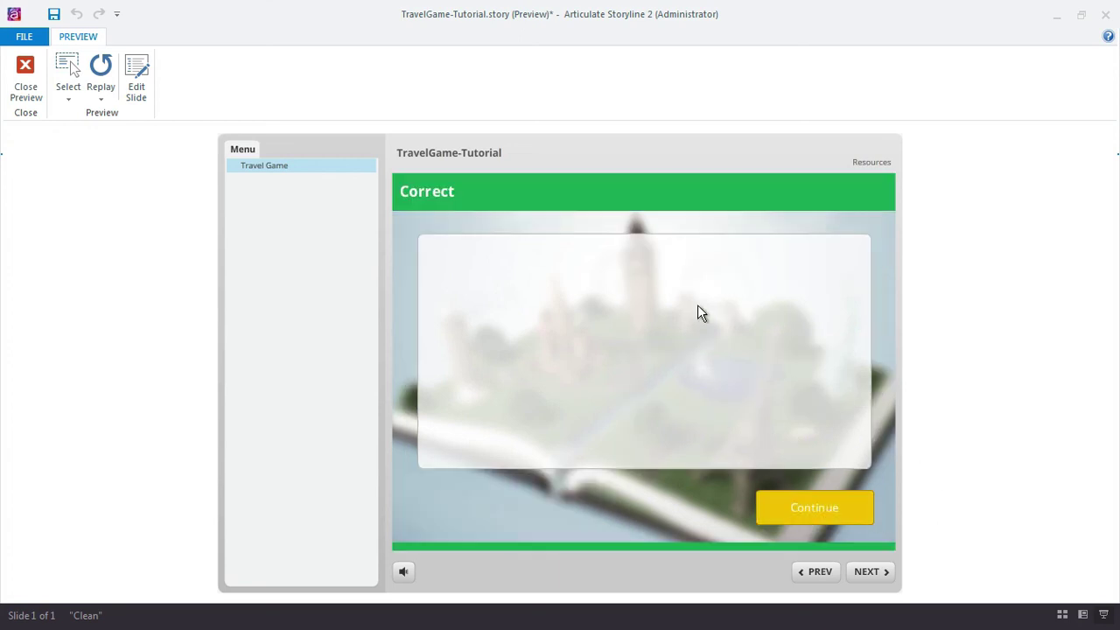
pyautogui.click(25, 78)
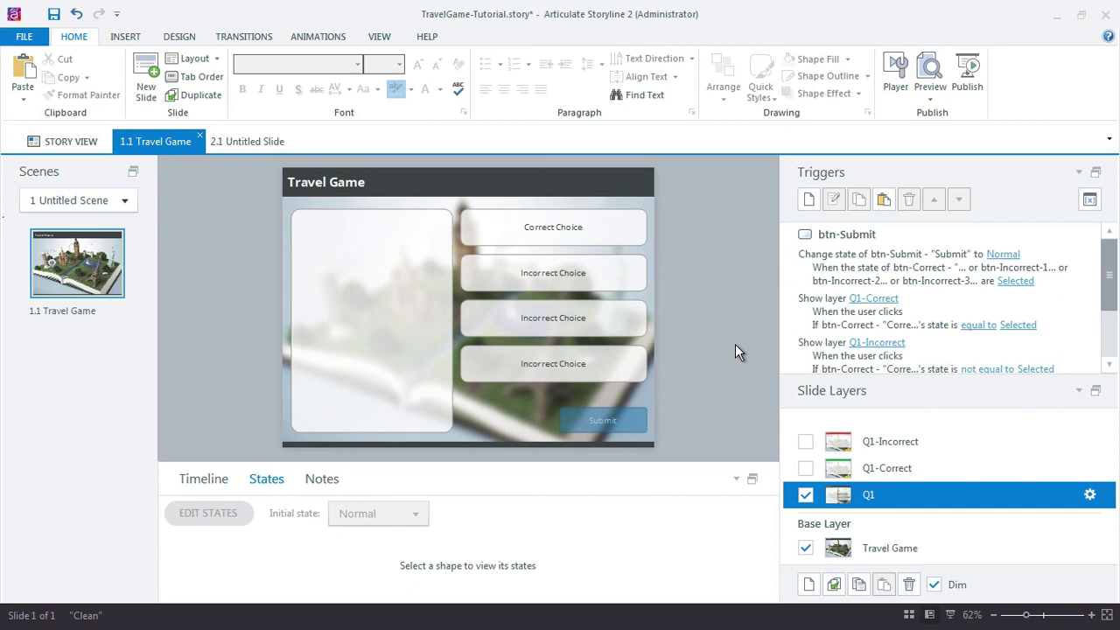
# Switch to the Travel Game base layer.
pyautogui.click(855, 540)
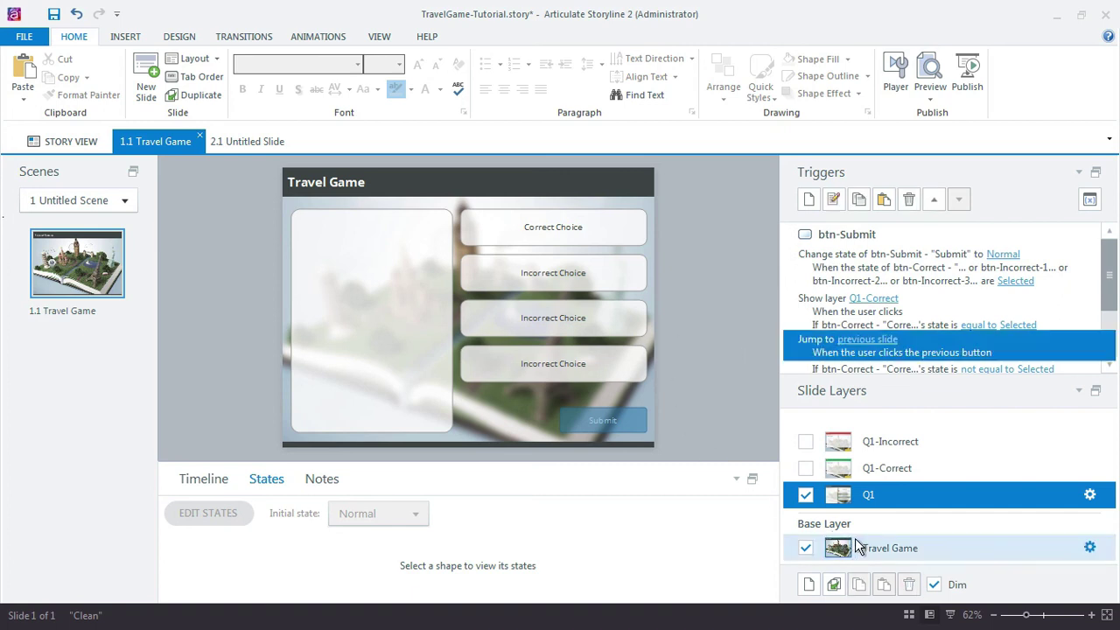